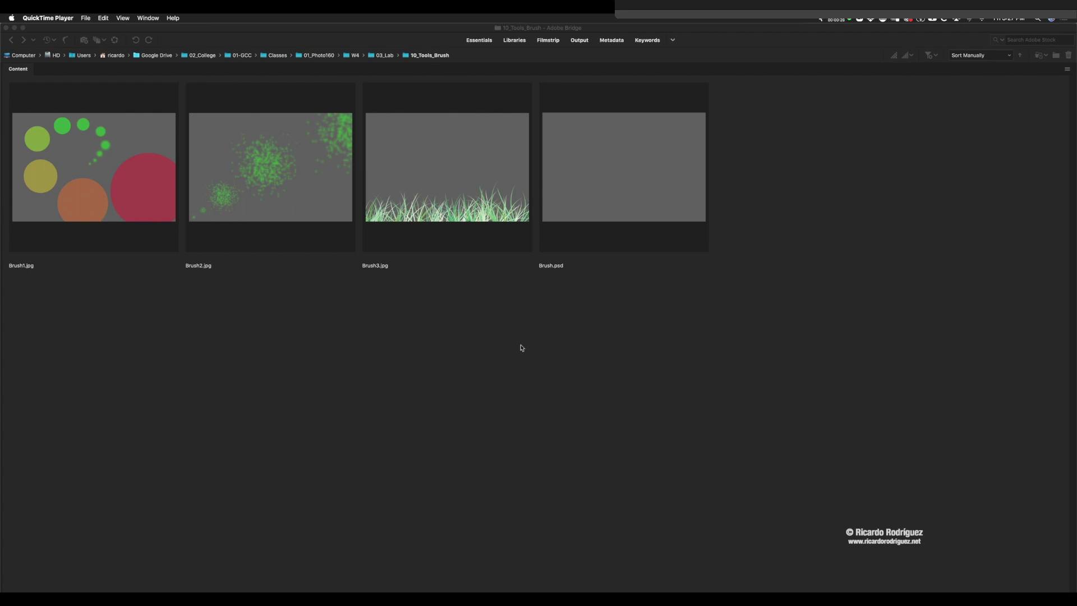
- Preview the Brush1, Brush2 and Brush3 example images at full screen, and open Brush.psd in Photoshop
left_click(143, 174)
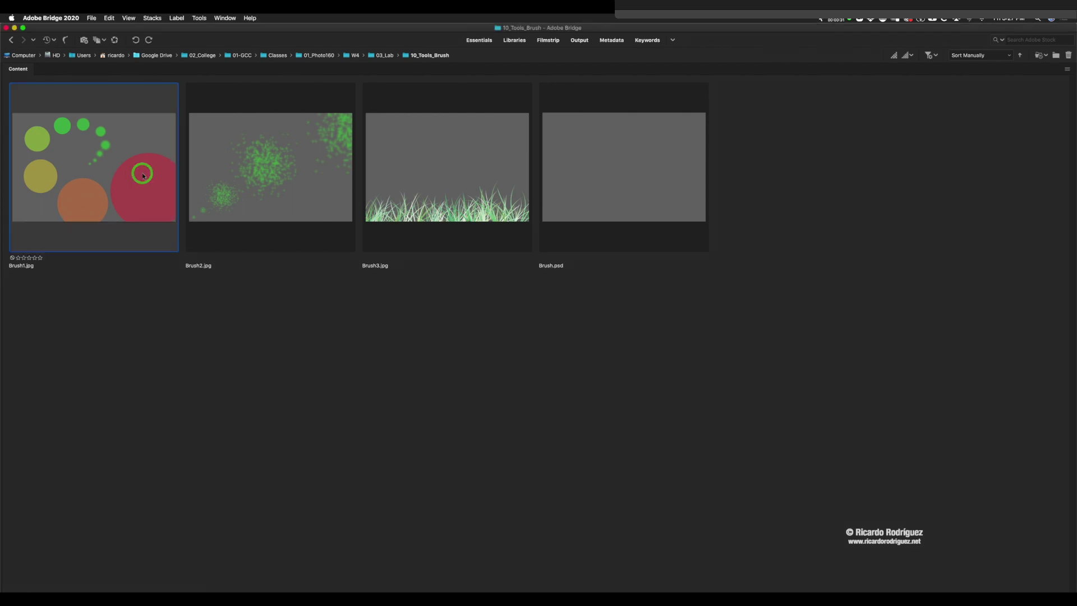
key("space")
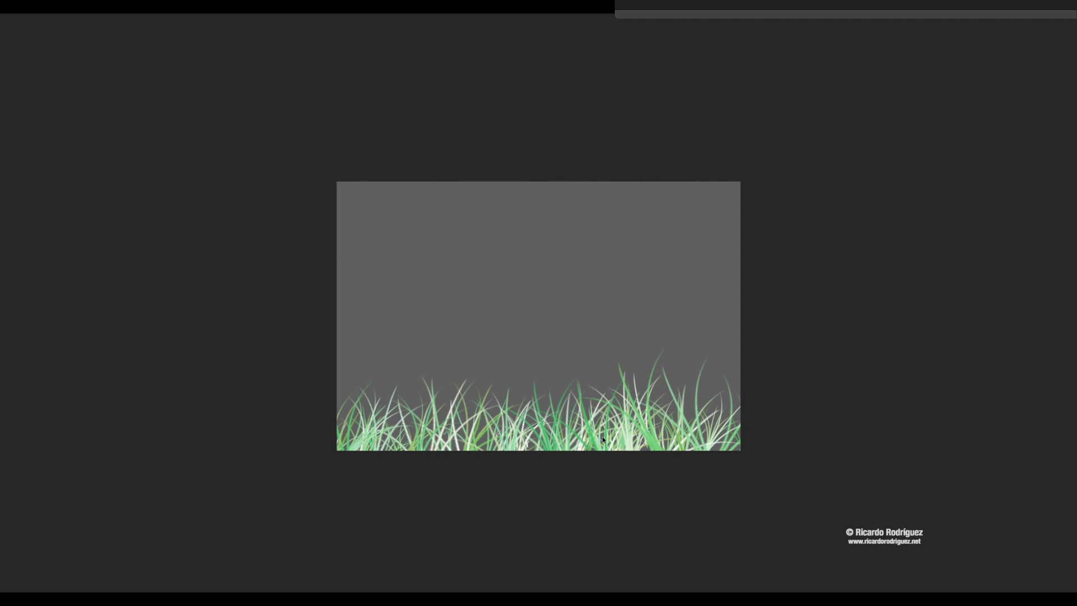
key("space")
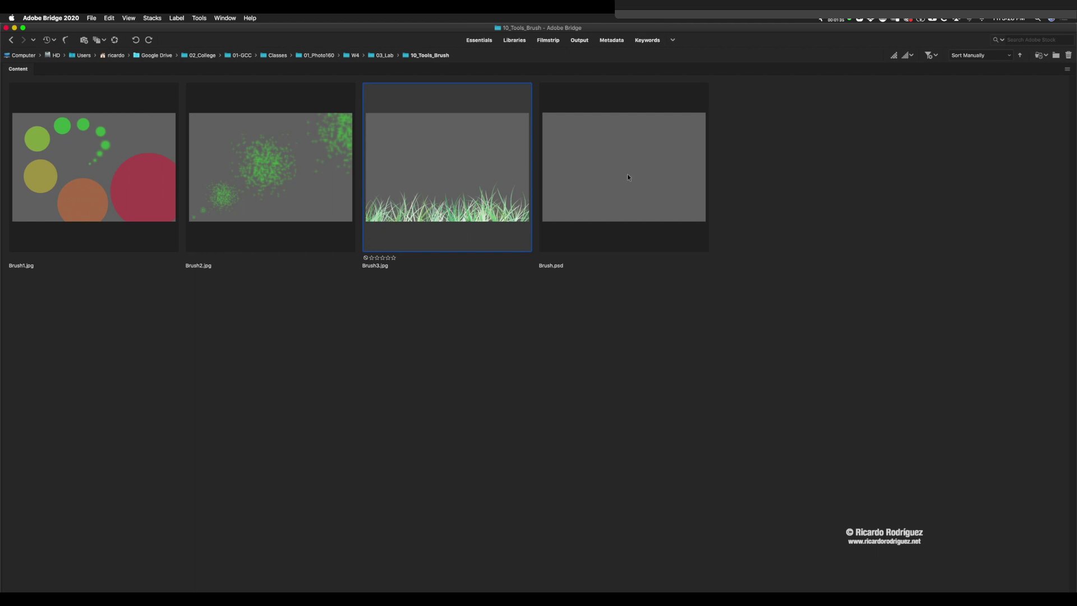
double_click(600, 182)
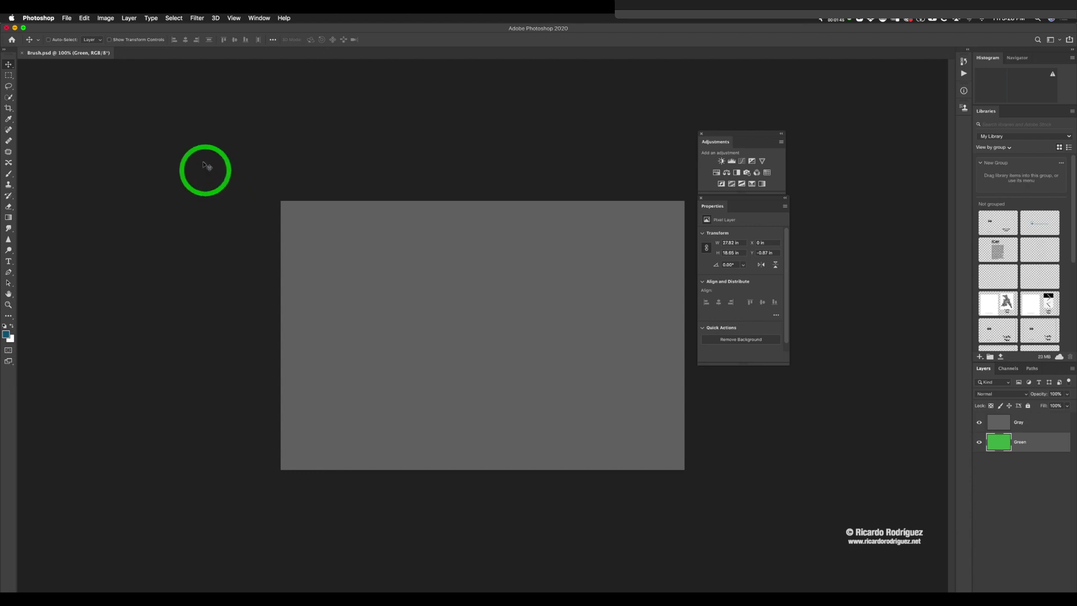
- Activate the Brush tool and choose the Soft Round preset from the General Brushes group
left_click(9, 176)
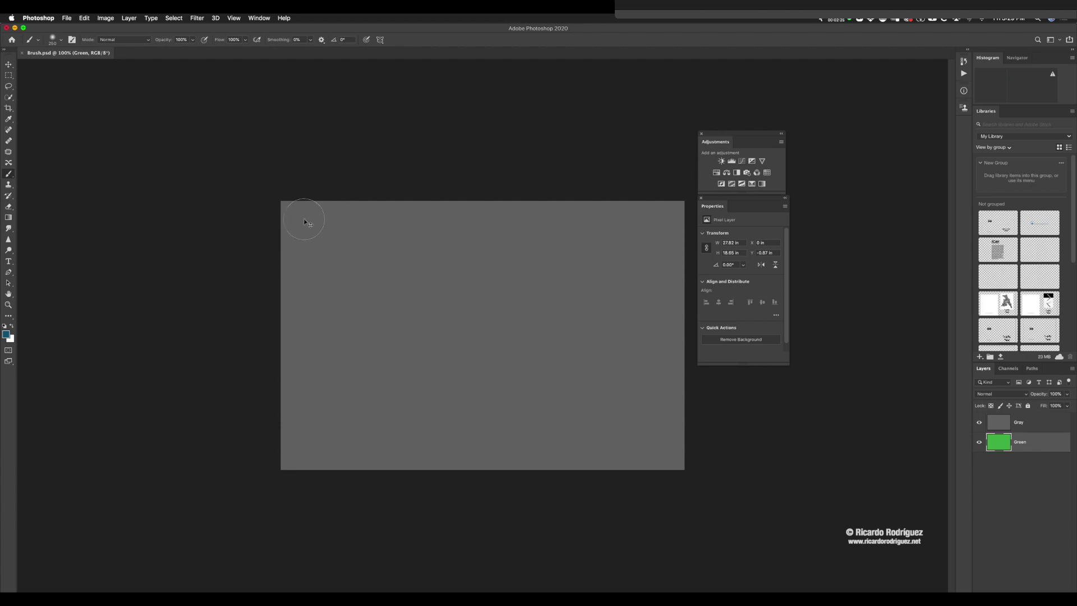
key("v")
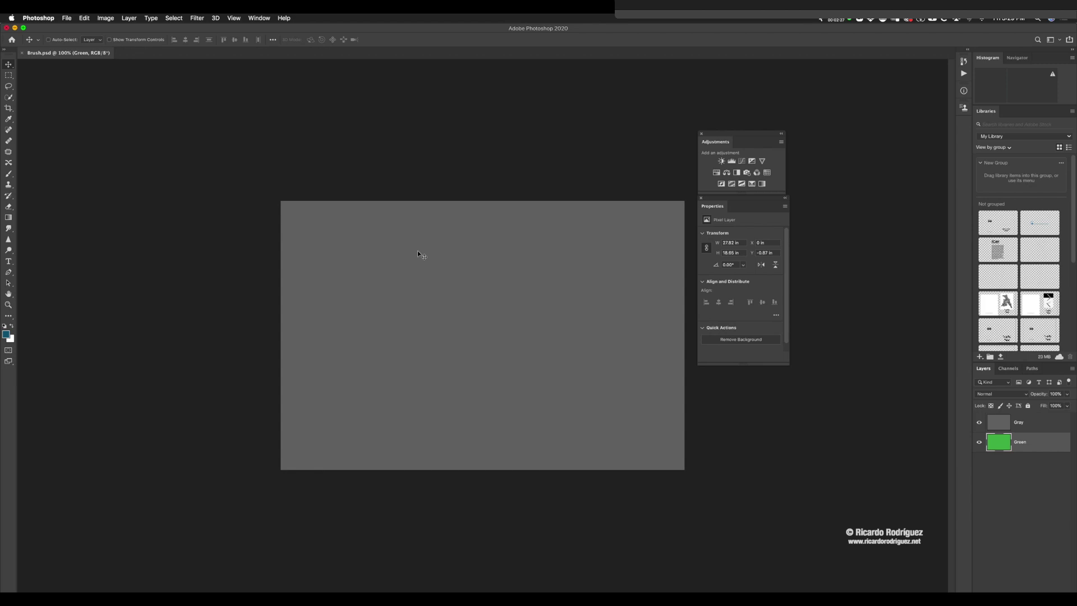
key("b")
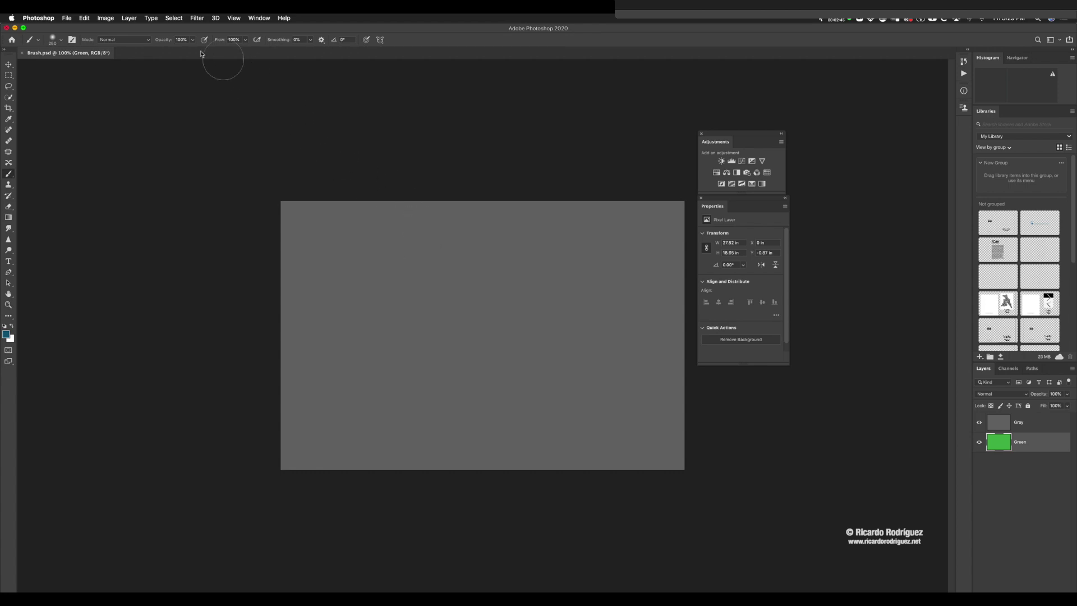
left_click(60, 43)
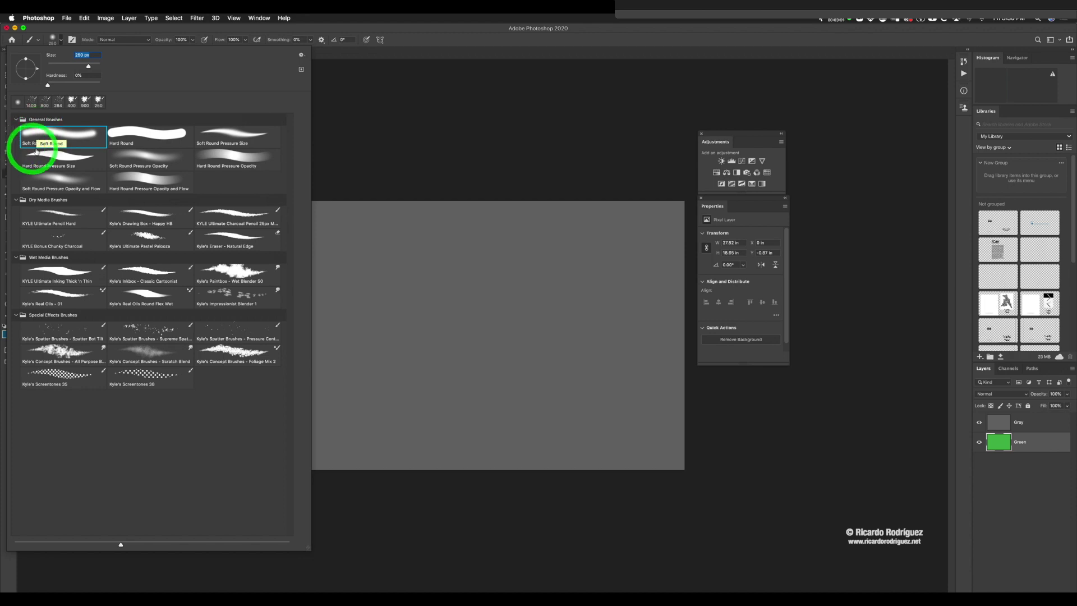
left_click(87, 135)
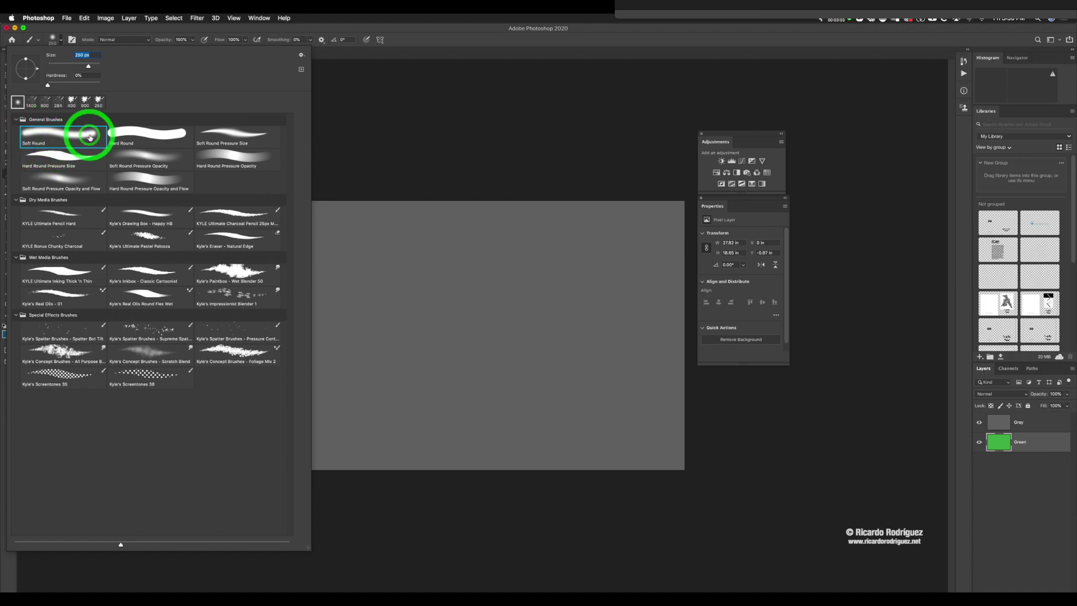
left_click(73, 136)
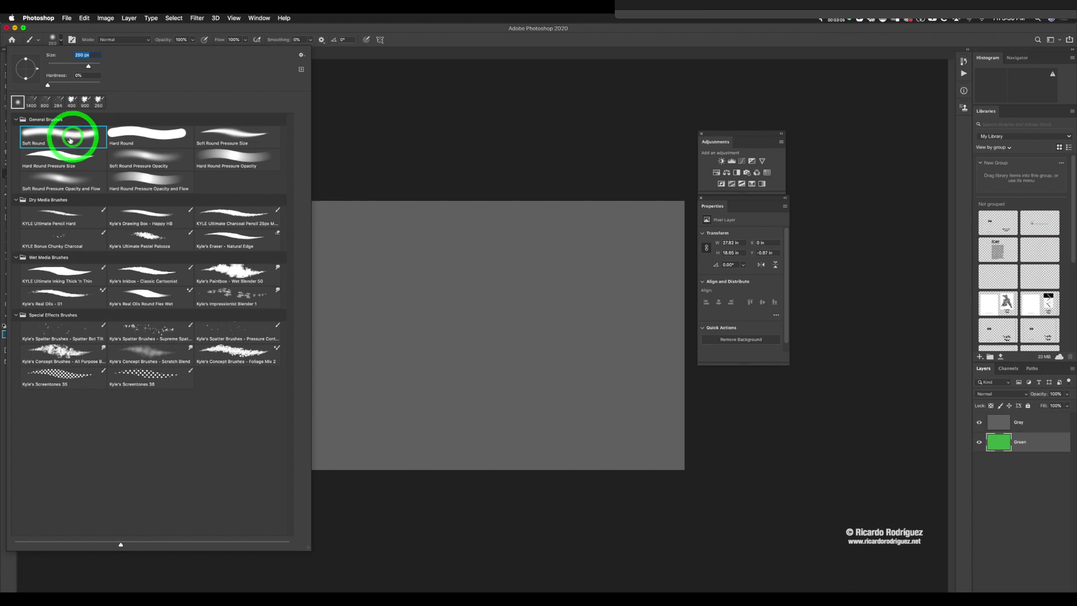
left_click(123, 68)
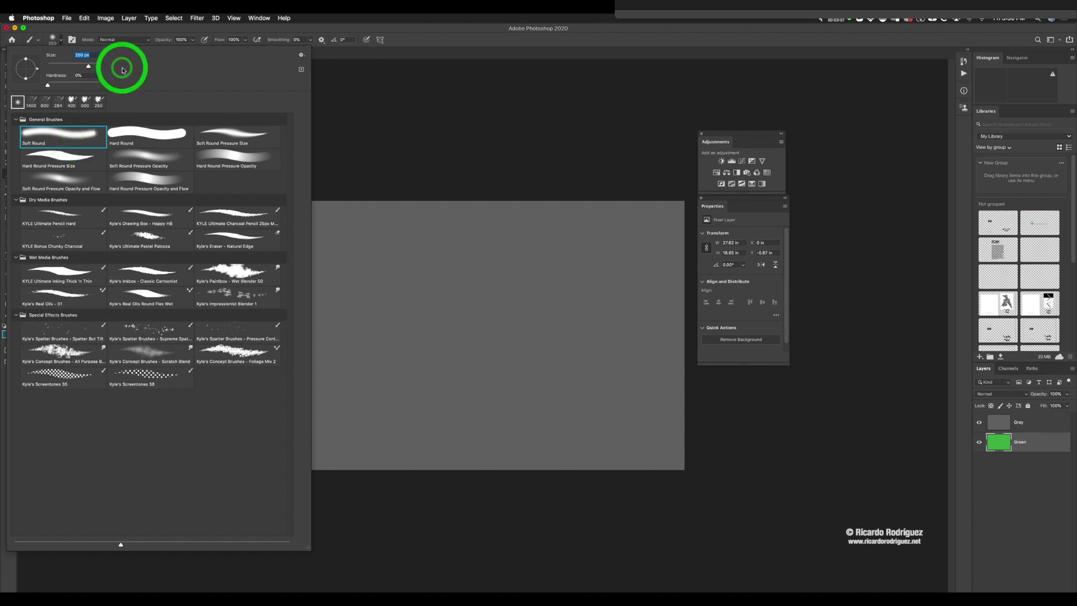
- Set the brush hardness to 100% and paint a single hard-edged teal dab on the Gray layer
left_click_drag(47, 85, 111, 85)
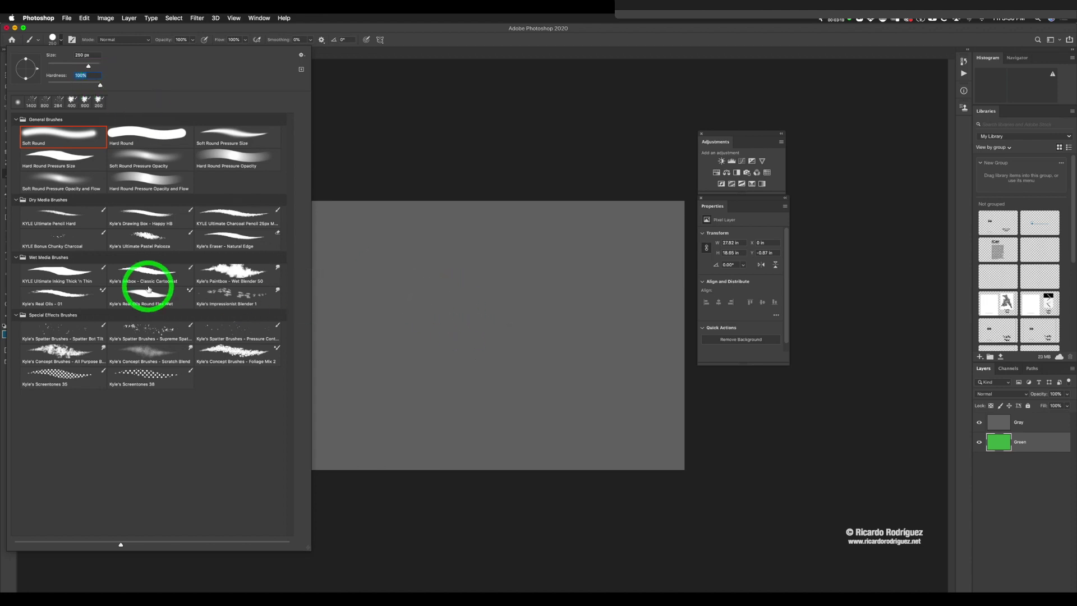
left_click(476, 274)
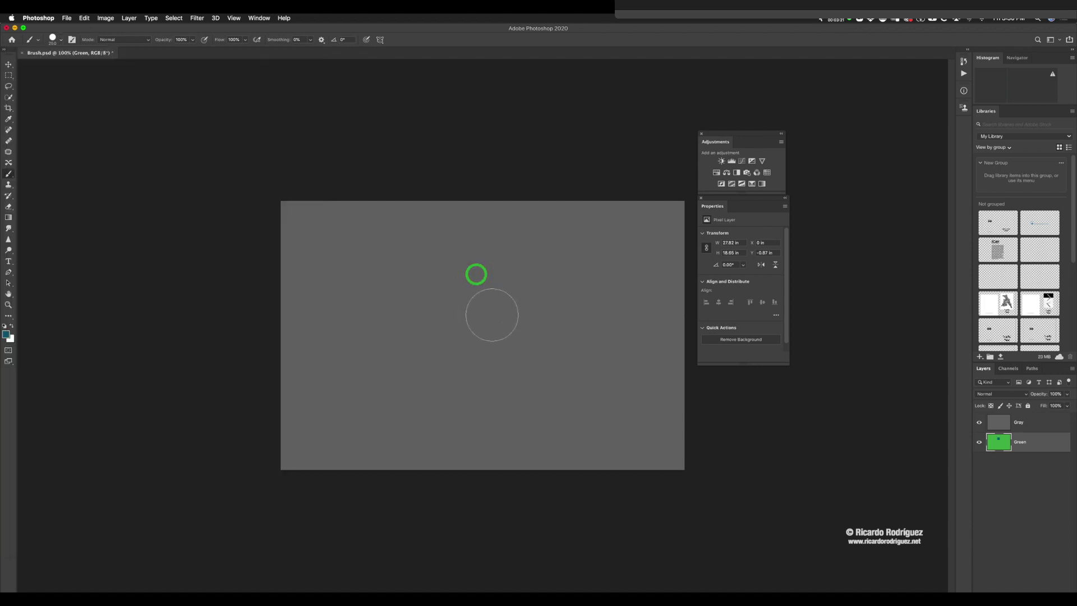
left_click(1053, 421)
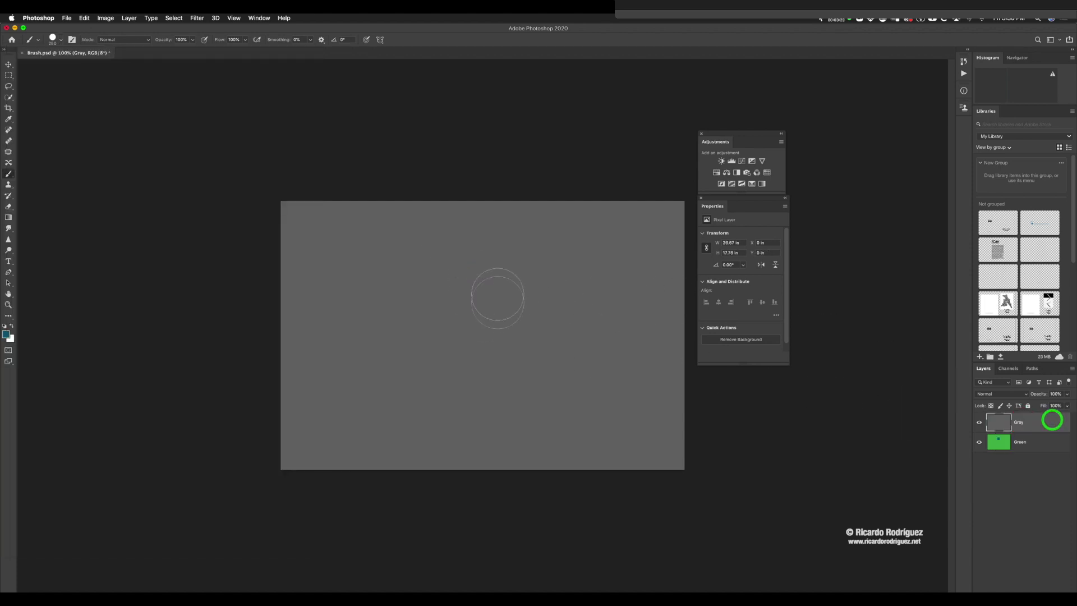
left_click(488, 282)
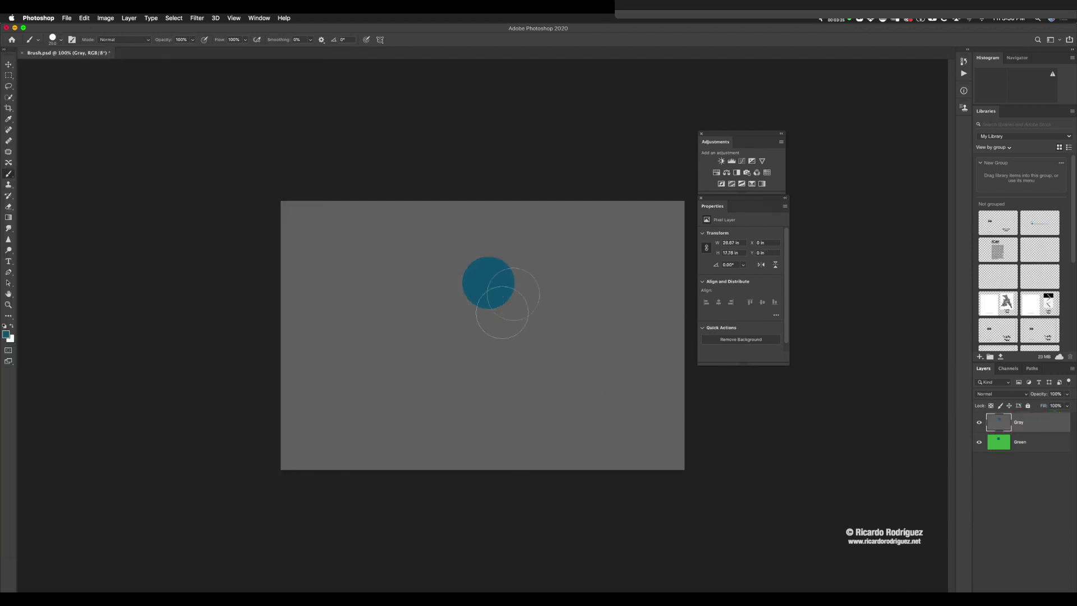
- Paint a soft dab at 0% hardness beside the hard-edged one, and undo all the test dabs
left_click(61, 41)
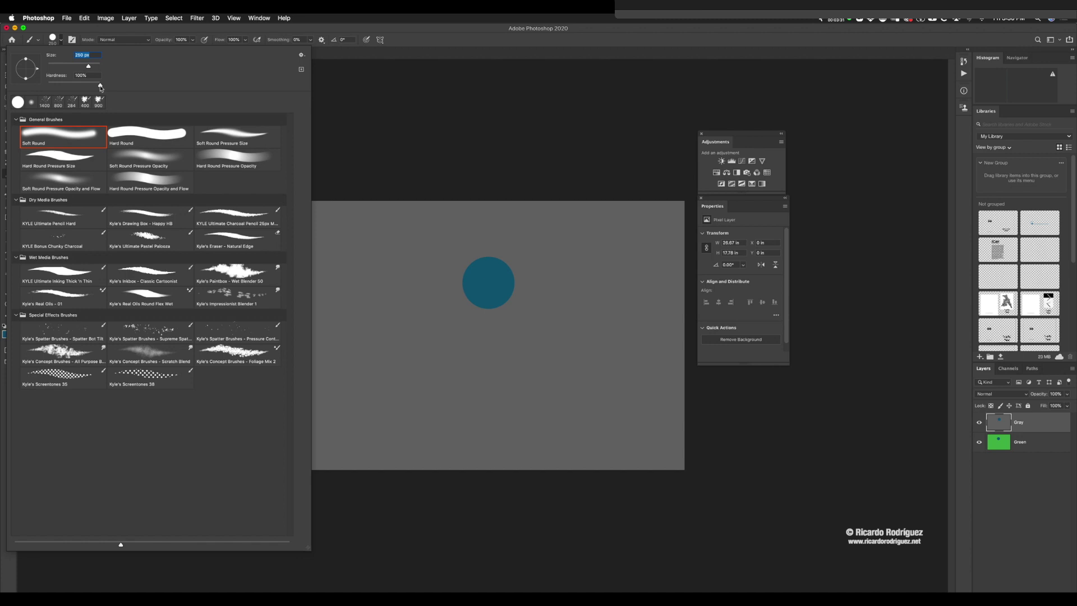
left_click_drag(100, 85, 39, 85)
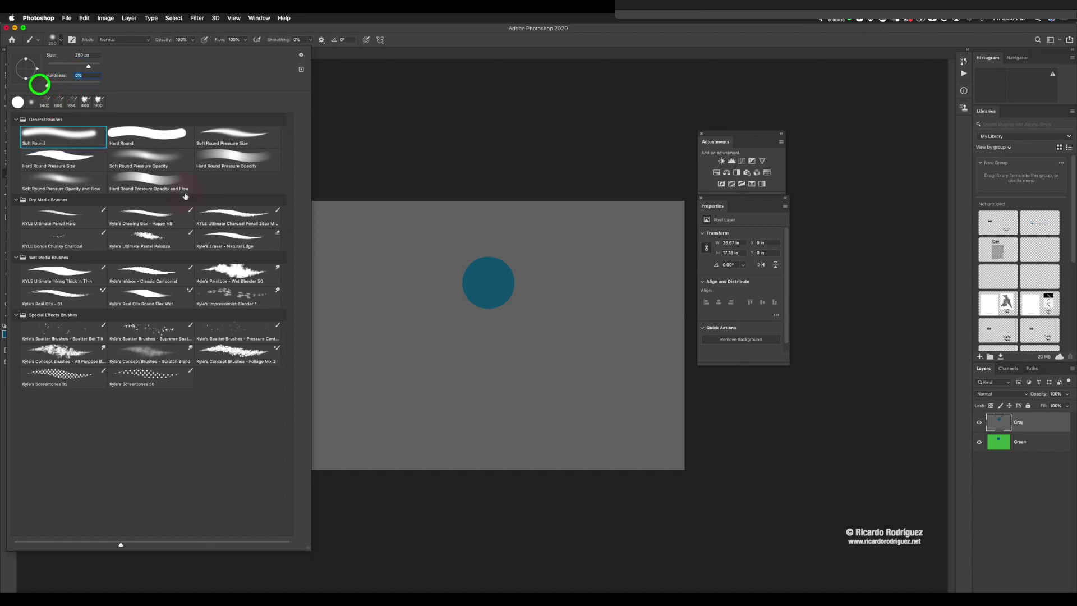
left_click(419, 280)
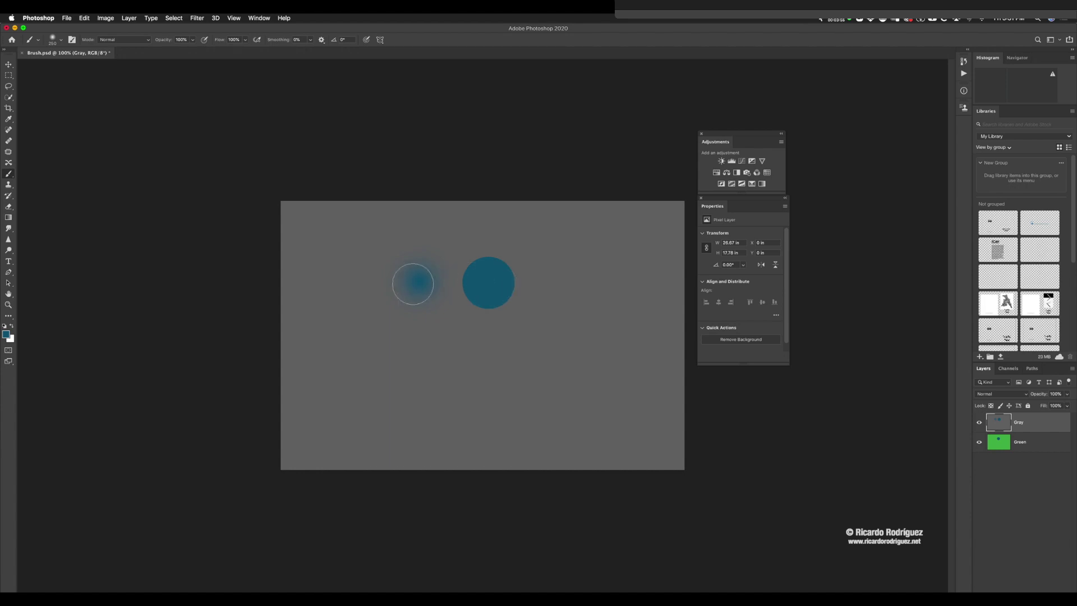
key("super+z")
key("super+z")
- Try the brush hardness at 100% and return it to 0%
left_click(60, 40)
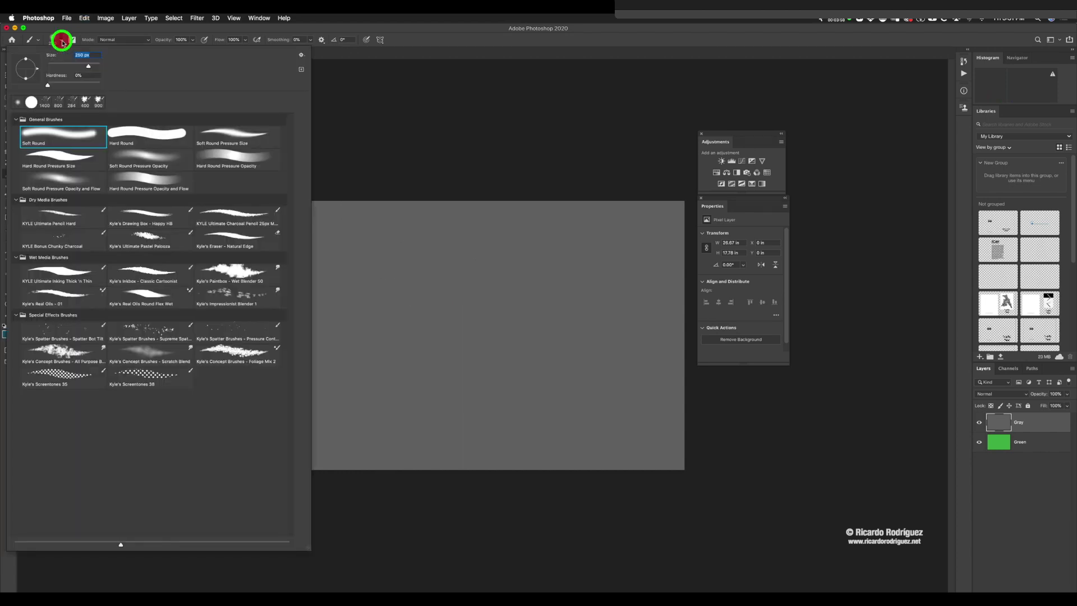
left_click(45, 87)
left_click_drag(48, 87, 118, 86)
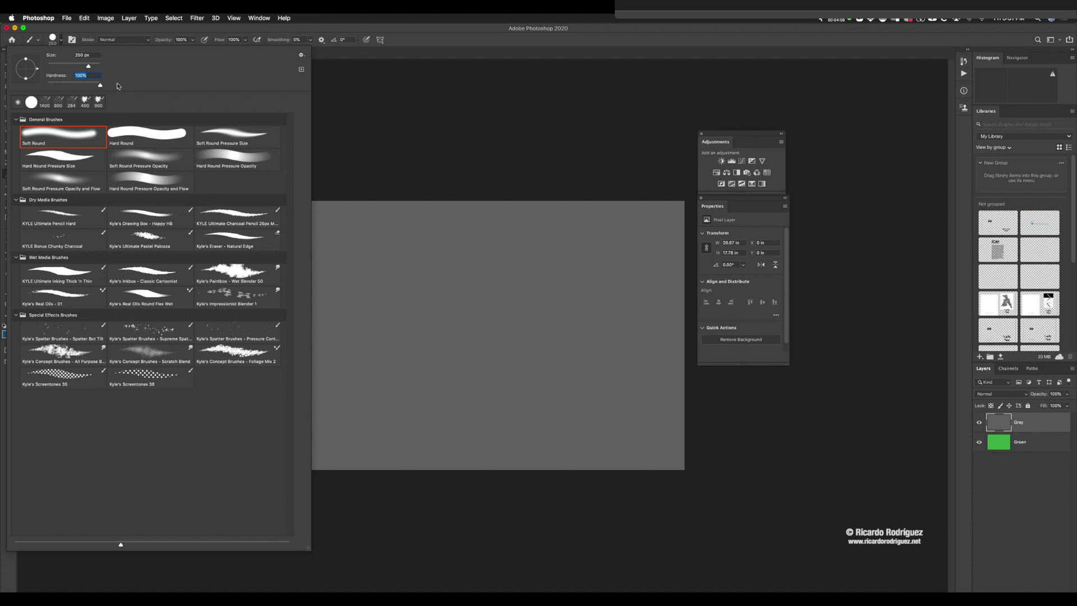
left_click_drag(100, 85, 20, 83)
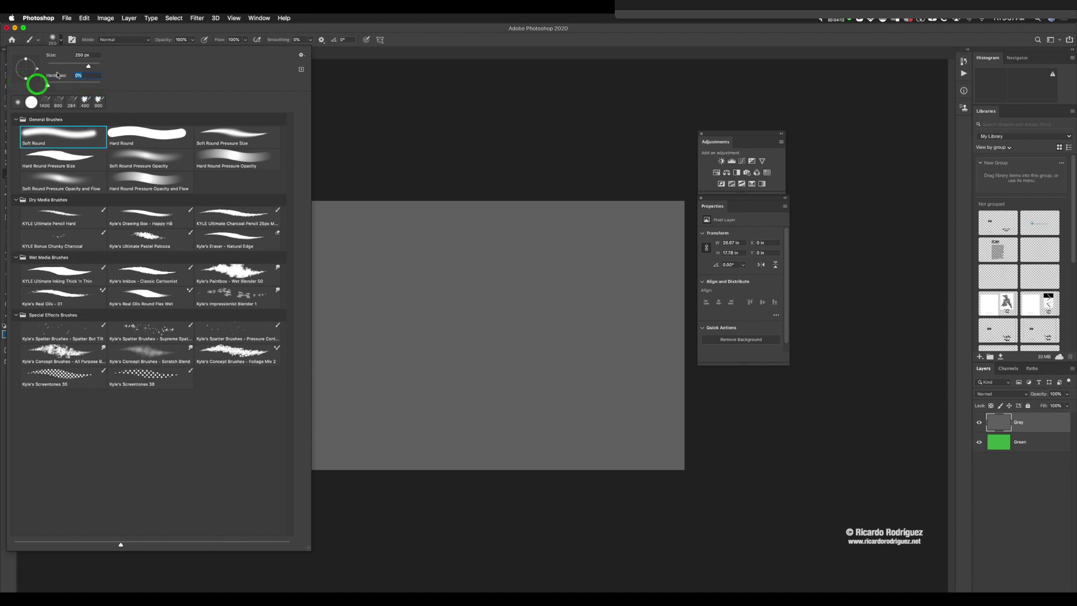
- Adjust the brush size slightly and close the brush settings
left_click_drag(79, 65, 91, 67)
mouse_move(98, 67)
left_mouse_down()
mouse_move(88, 67)
mouse_move(107, 67)
mouse_move(92, 66)
left_mouse_up()
left_click(416, 30)
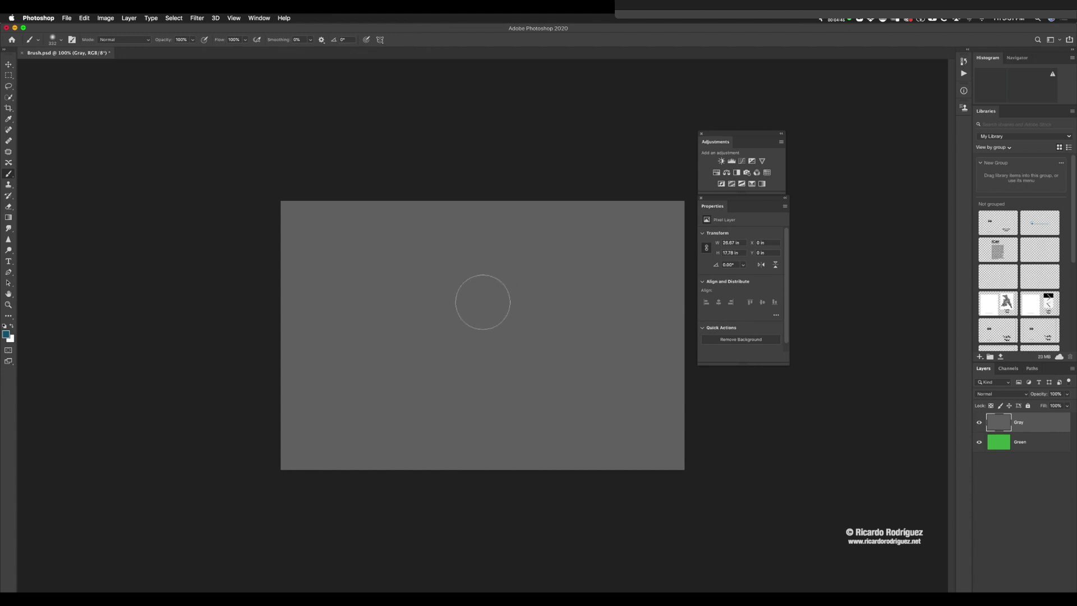
- Enlarge and shrink the brush tip repeatedly in increments over the canvas, ending with a much smaller tip
key("bracketright")
key("bracketright")
key("bracketright")
key("bracketright")
key("bracketright")
key("bracketleft")
key("bracketleft")
key("bracketleft")
key("bracketleft")
key("bracketleft")
key("bracketright")
key("bracketright")
key("bracketright")
key("bracketright")
key("bracketright")
key("bracketright")
key("bracketright")
key("bracketright")
key("bracketleft")
key("bracketleft")
key("bracketleft")
key("bracketleft")
key("bracketleft")
key("bracketleft")
key("bracketright")
key("bracketright")
key("bracketright")
key("bracketleft")
key("bracketleft")
key("bracketleft")
key("bracketleft")
key("bracketleft")
key("bracketleft")
key("bracketleft")
key("bracketleft")
key("bracketleft")
key("bracketleft")
key("bracketleft")
key("super+Tab")
- Paint a small soft teal dab near the canvas center, and swap the foreground and background colors back and forth, ending with teal in front
left_click(466, 309)
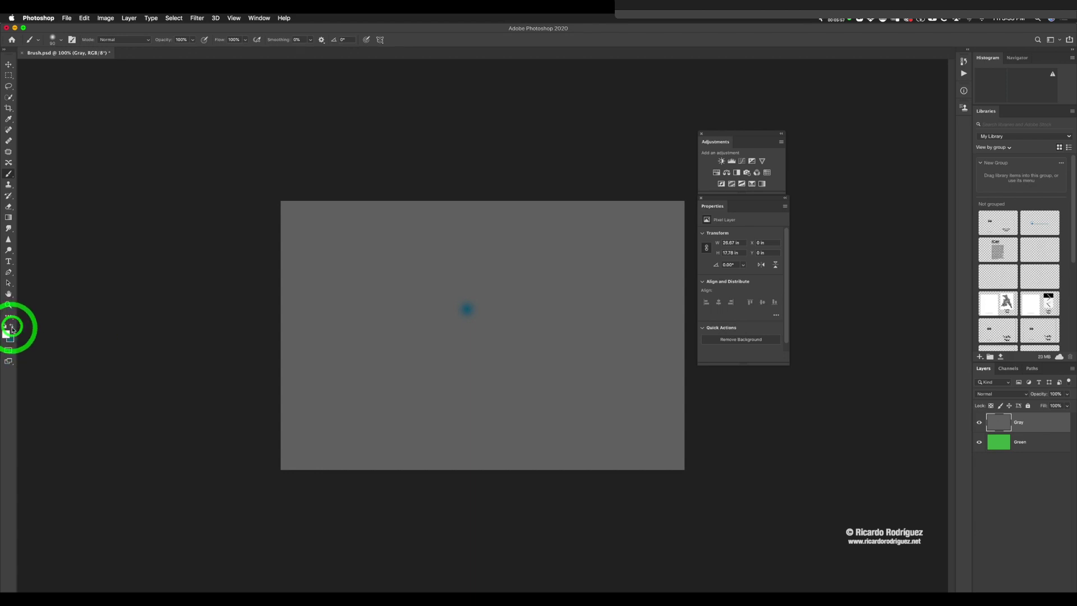
left_click(13, 328)
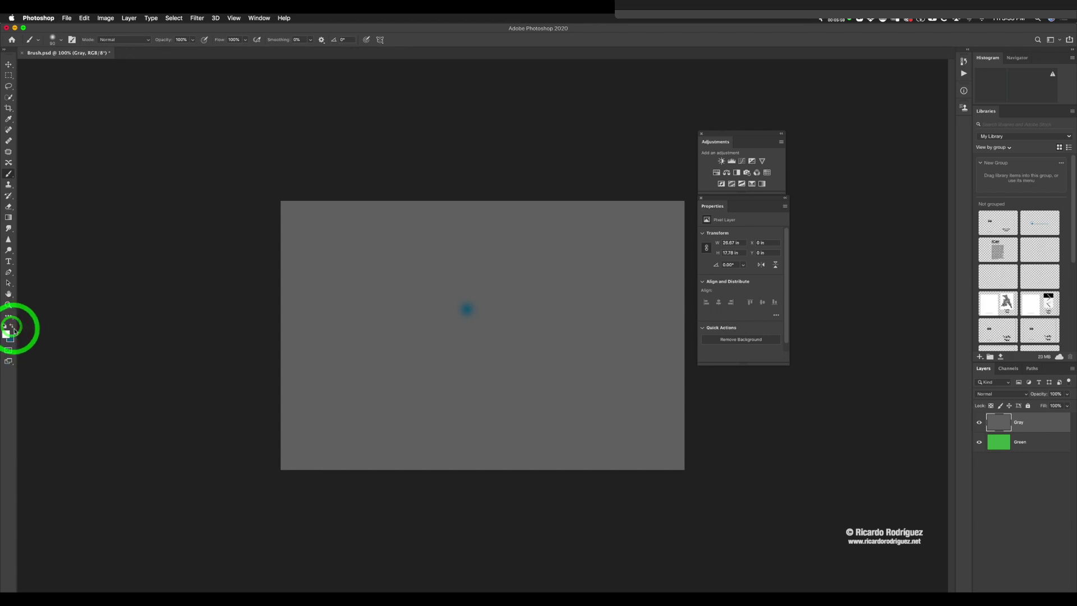
left_click(13, 329)
left_click(13, 329)
left_click(13, 329)
left_click(13, 329)
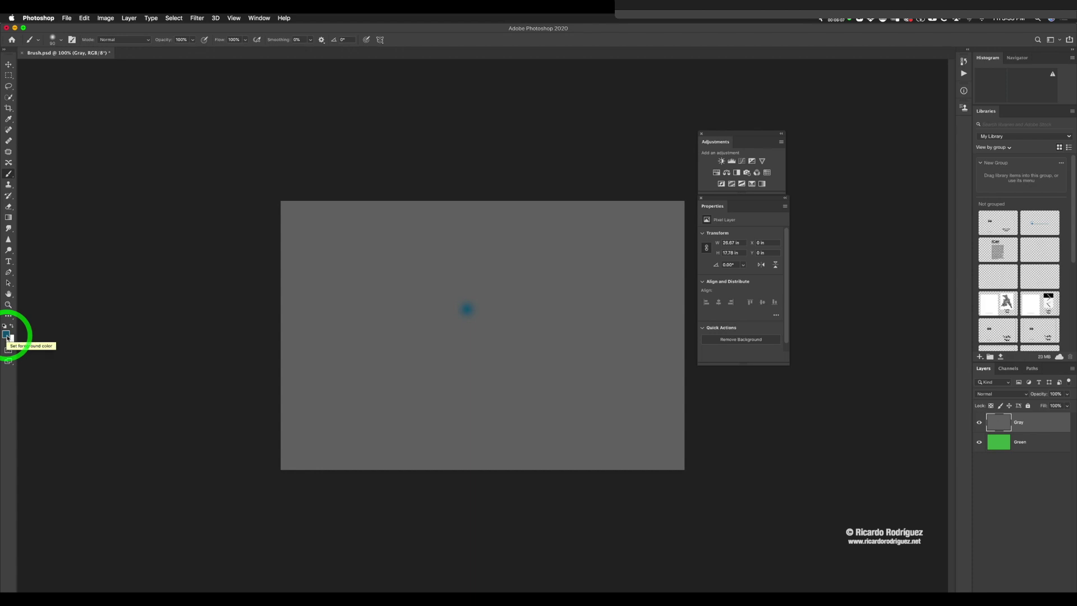
- Open the foreground color picker and try out white, a green hue of 140° and black
left_click(6, 334)
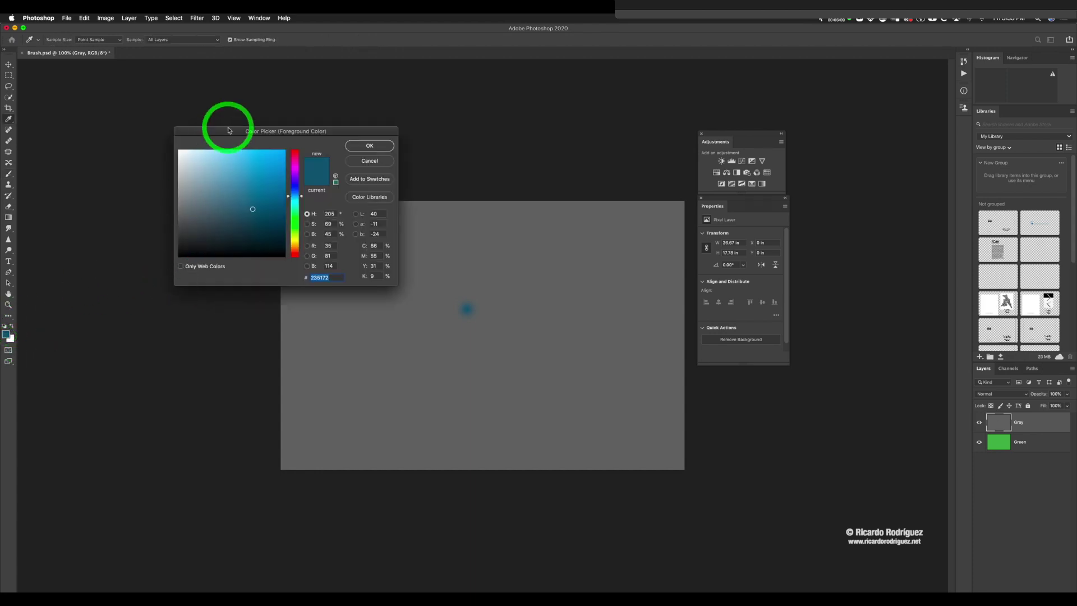
left_click_drag(227, 130, 244, 164)
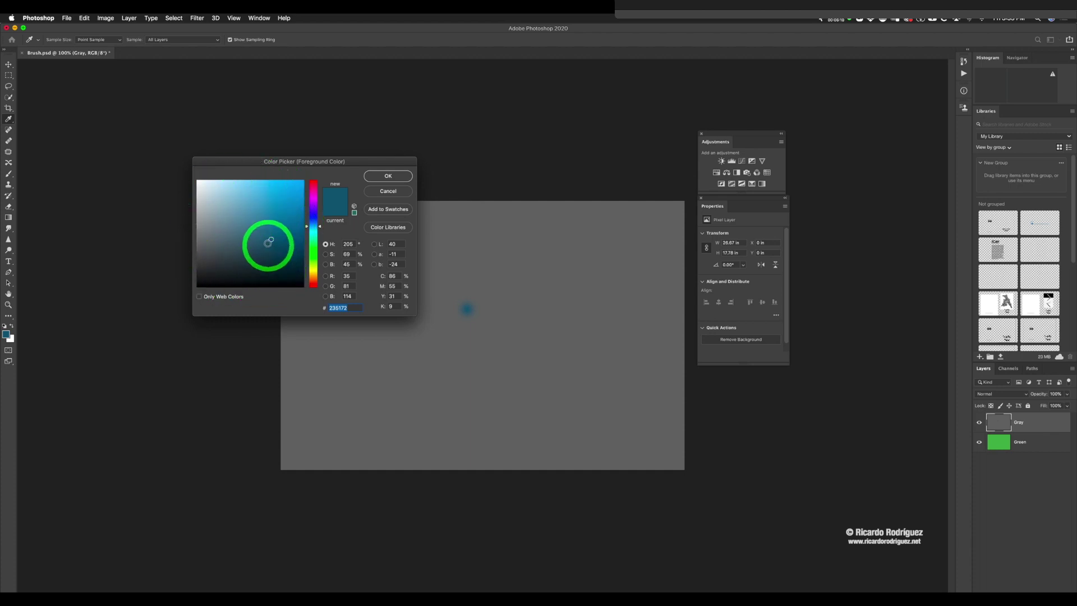
mouse_move(274, 227)
left_mouse_down()
mouse_move(284, 191)
mouse_move(258, 212)
mouse_move(209, 211)
mouse_move(217, 221)
mouse_move(196, 178)
mouse_move(205, 272)
mouse_move(191, 287)
mouse_move(198, 242)
mouse_move(193, 230)
mouse_move(185, 238)
mouse_move(186, 189)
mouse_move(170, 262)
mouse_move(171, 230)
mouse_move(176, 194)
mouse_move(194, 177)
left_mouse_up()
mouse_move(322, 227)
left_mouse_down()
mouse_move(315, 207)
mouse_move(317, 248)
left_mouse_up()
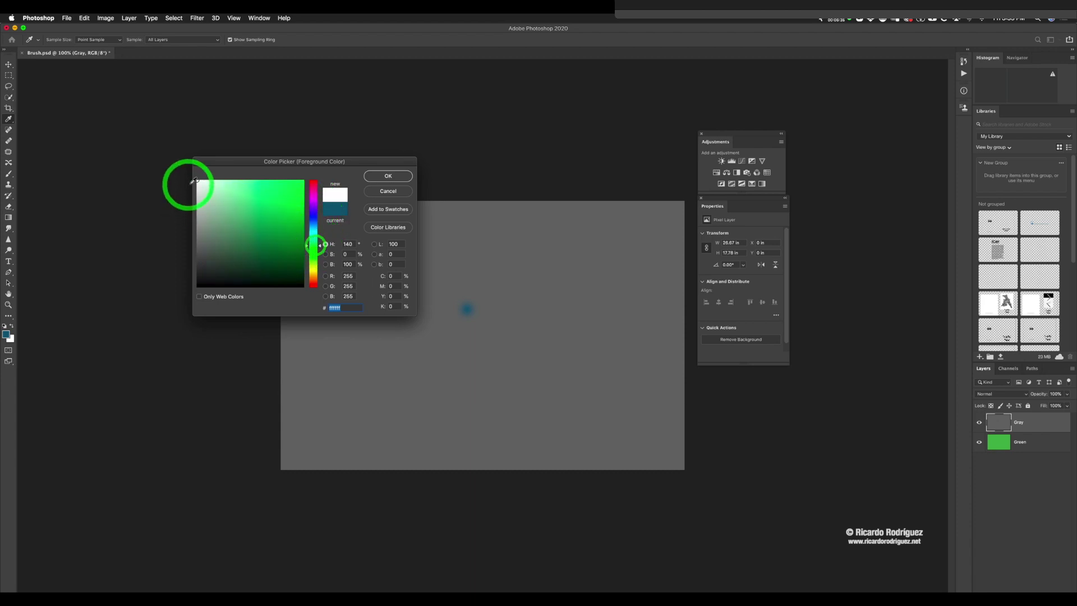
left_click_drag(197, 180, 185, 289)
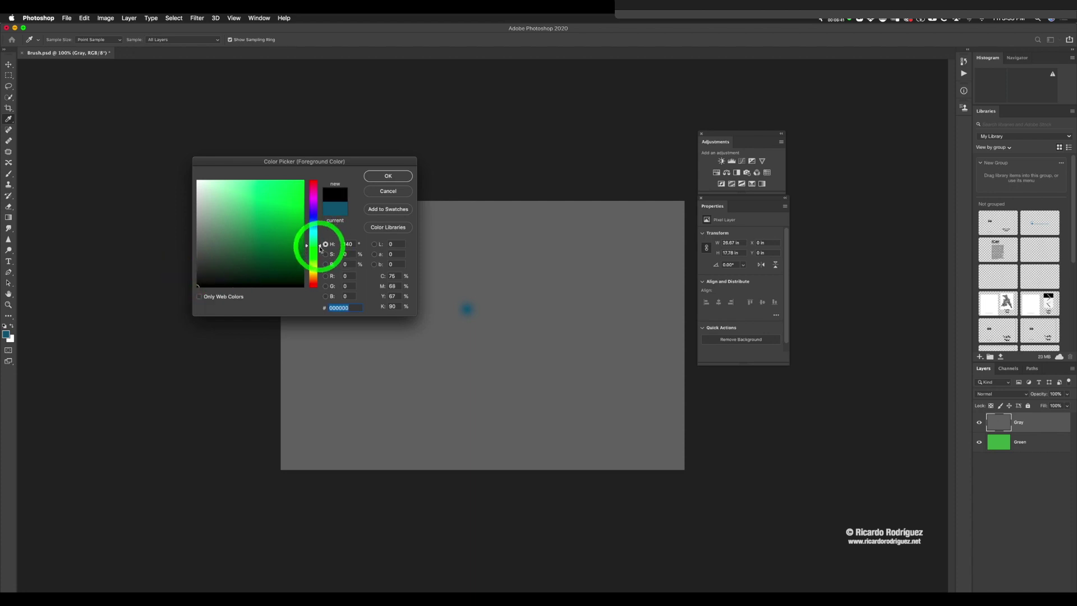
- Shift the hue to red (0°), try several shades, and set the foreground color to a bright red
left_click(321, 245)
left_click_drag(321, 222, 316, 182)
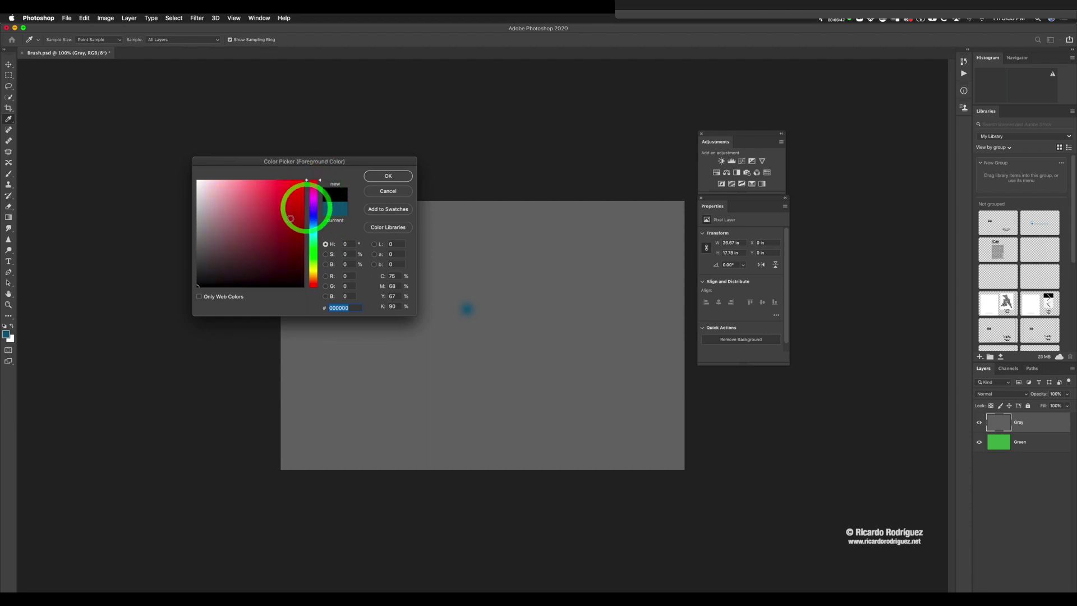
left_click_drag(260, 204, 285, 198)
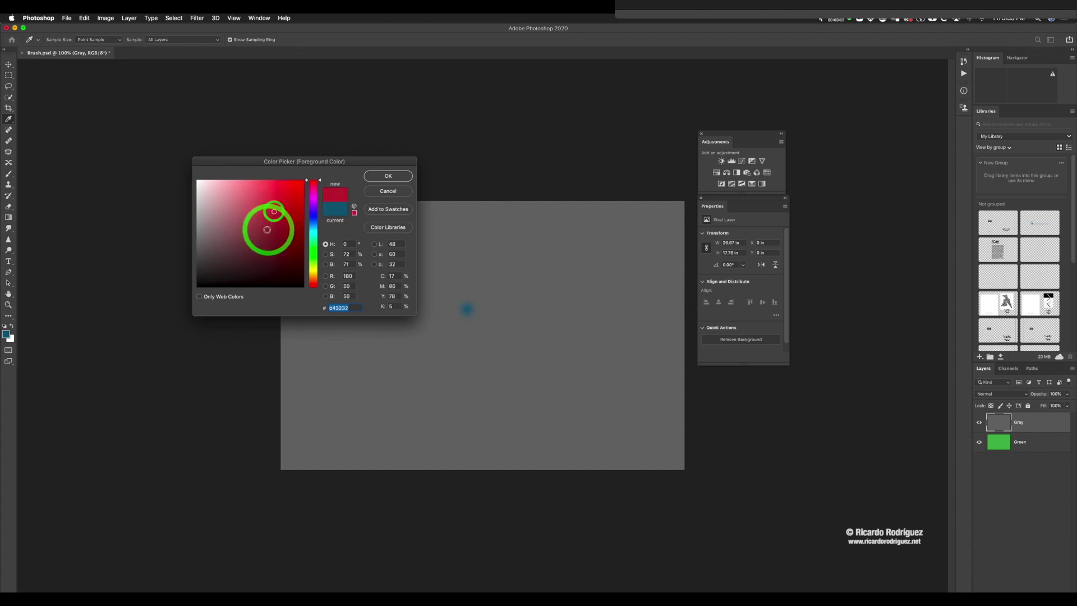
left_click(232, 204)
left_click(268, 211)
left_click(269, 236)
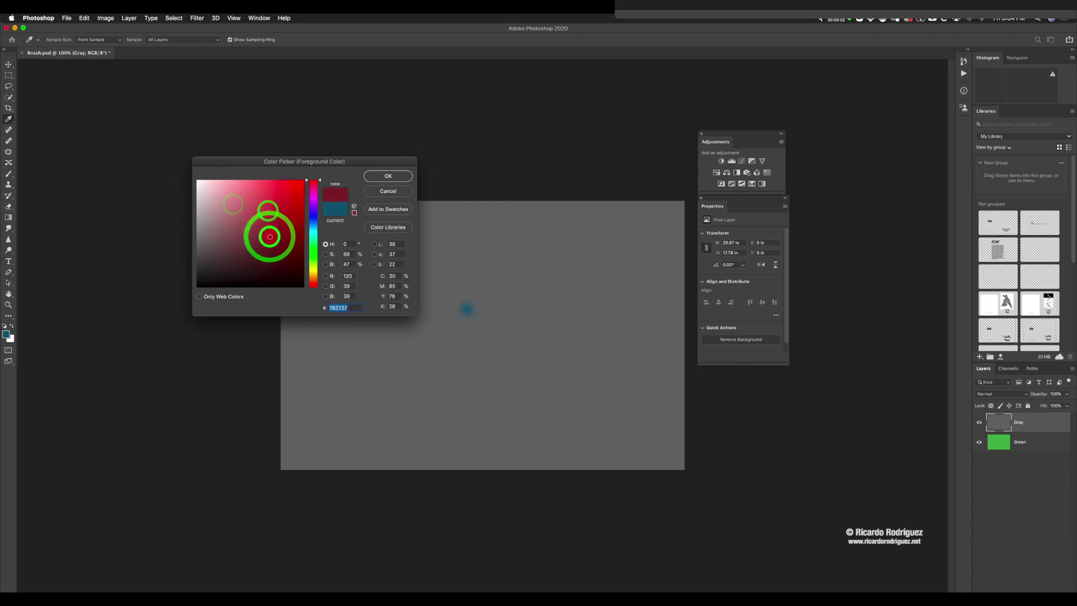
left_click(285, 225)
left_click(288, 189)
left_click(280, 200)
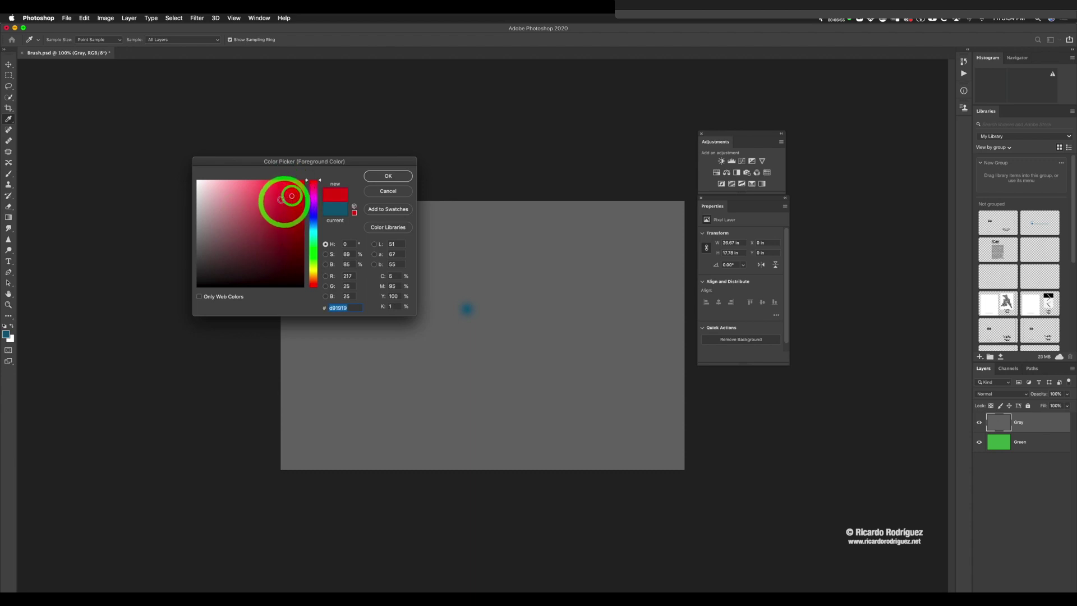
left_click(364, 183)
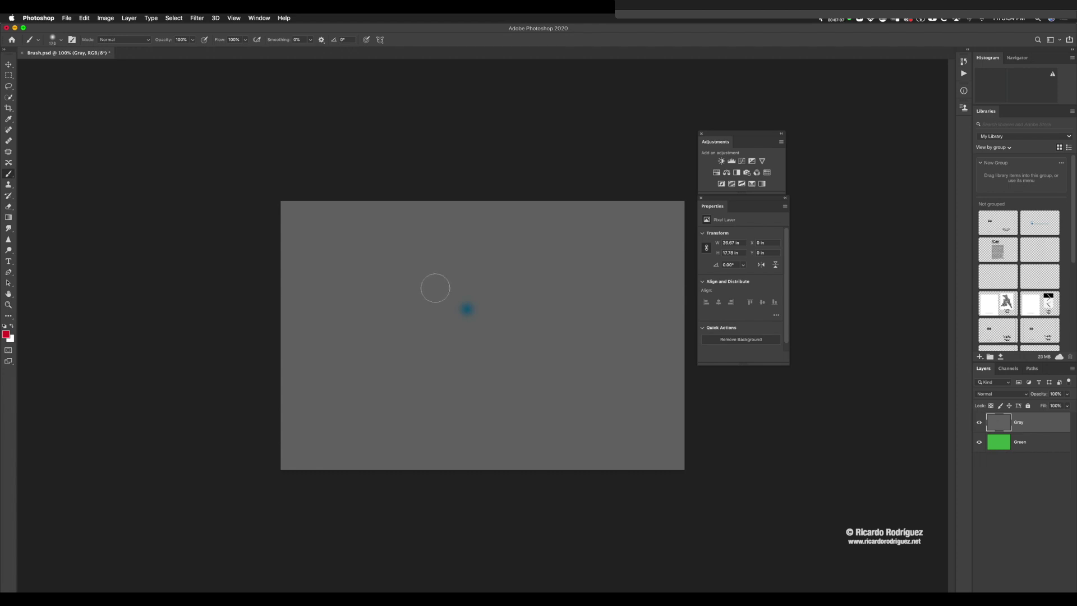
- Set the brush hardness to 20% and paint a single soft red dab just up and left of the teal one
left_click(61, 40)
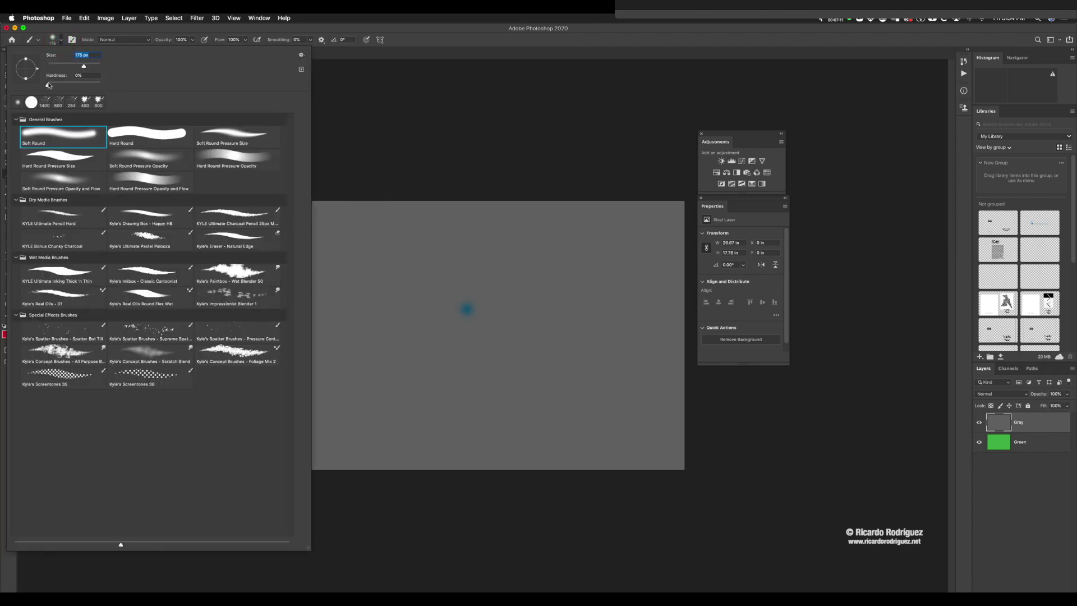
left_click_drag(49, 86, 59, 85)
left_click(428, 291)
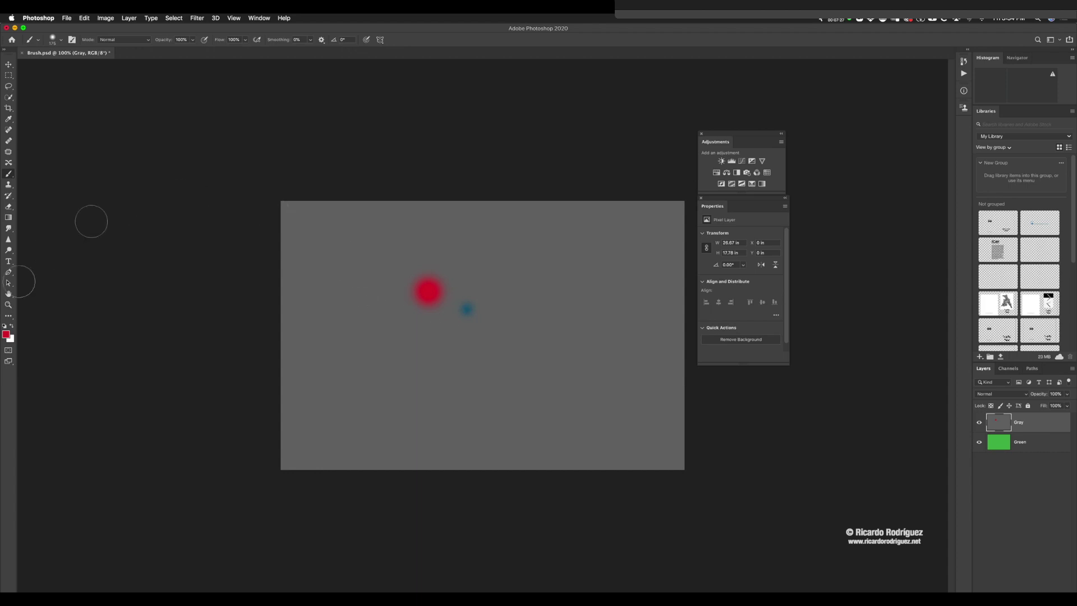
- Set the foreground color to a golden yellow with a hue of about 44°
left_click(6, 334)
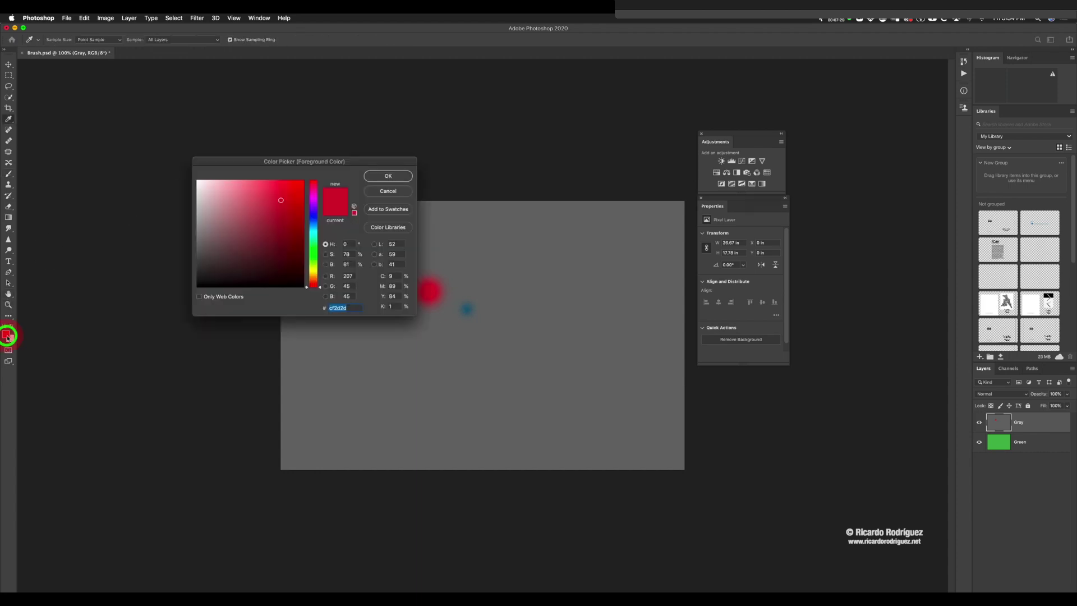
left_click(324, 281)
left_click_drag(324, 282, 324, 276)
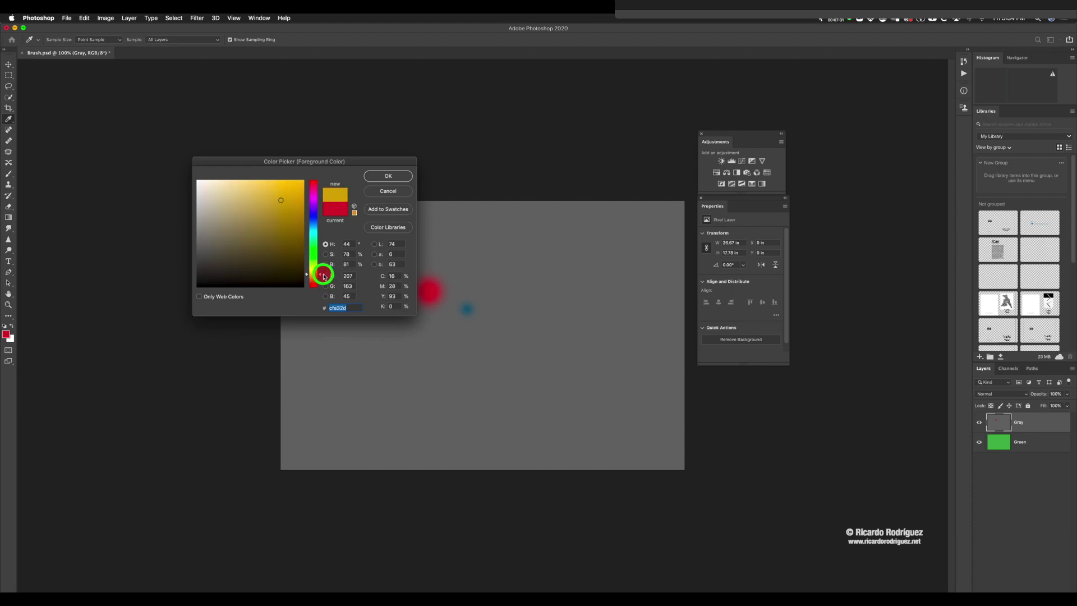
left_click(388, 176)
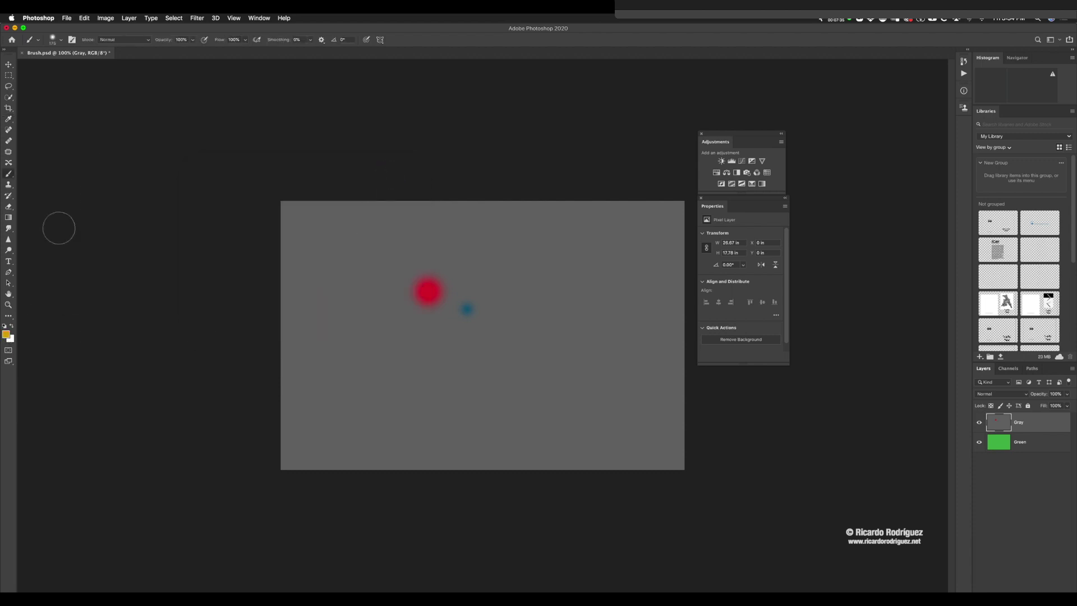
- Raise the brush hardness to 40%, enlarge the tip slightly, and paint a yellow dab left of the red one
left_click(62, 41)
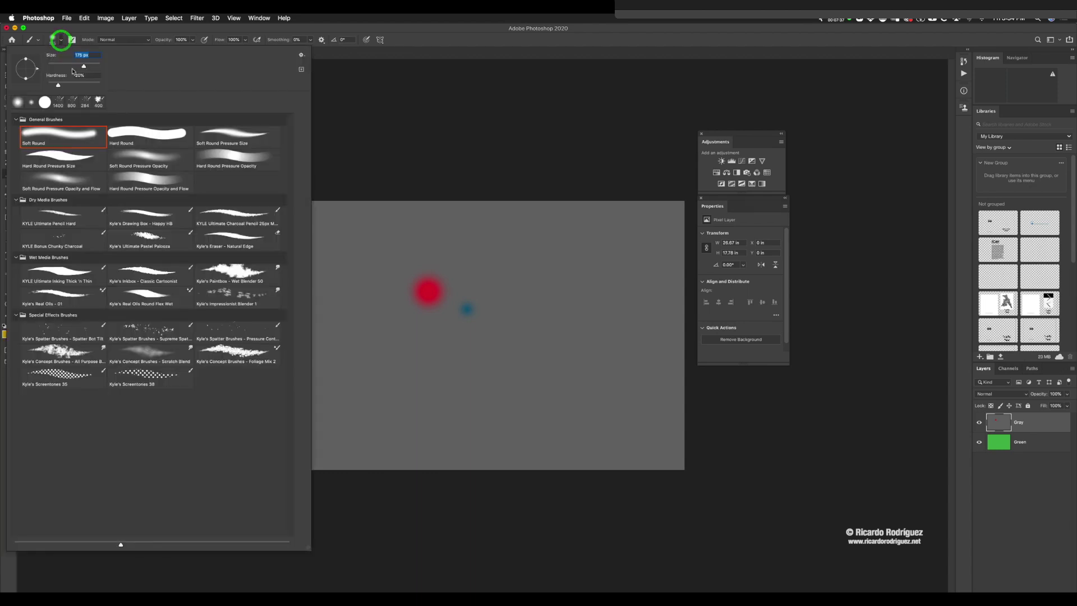
left_click_drag(58, 86, 69, 85)
left_click_drag(85, 67, 86, 66)
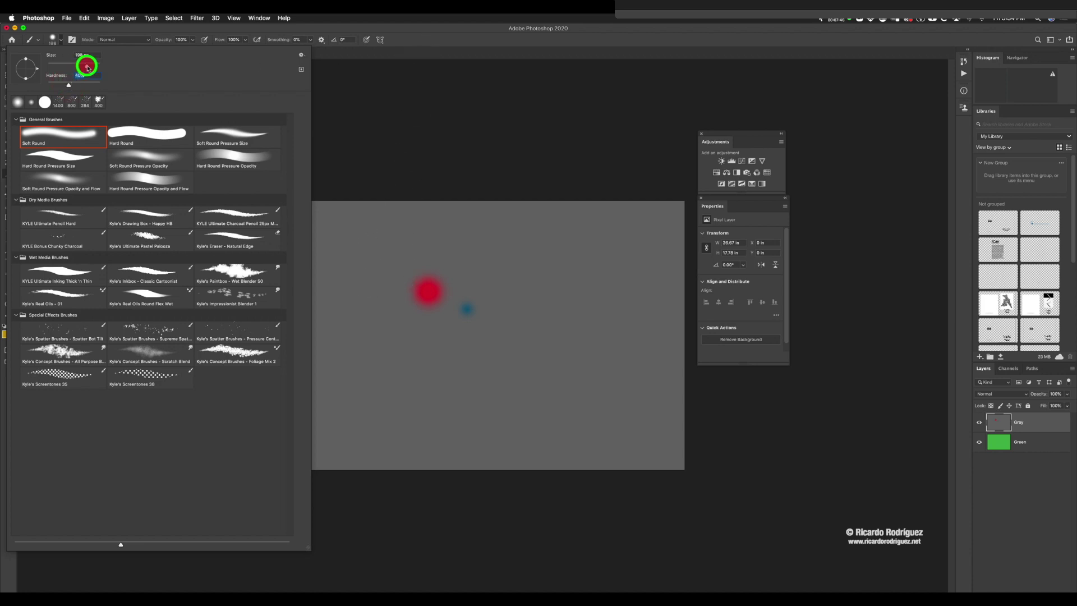
left_click(362, 275)
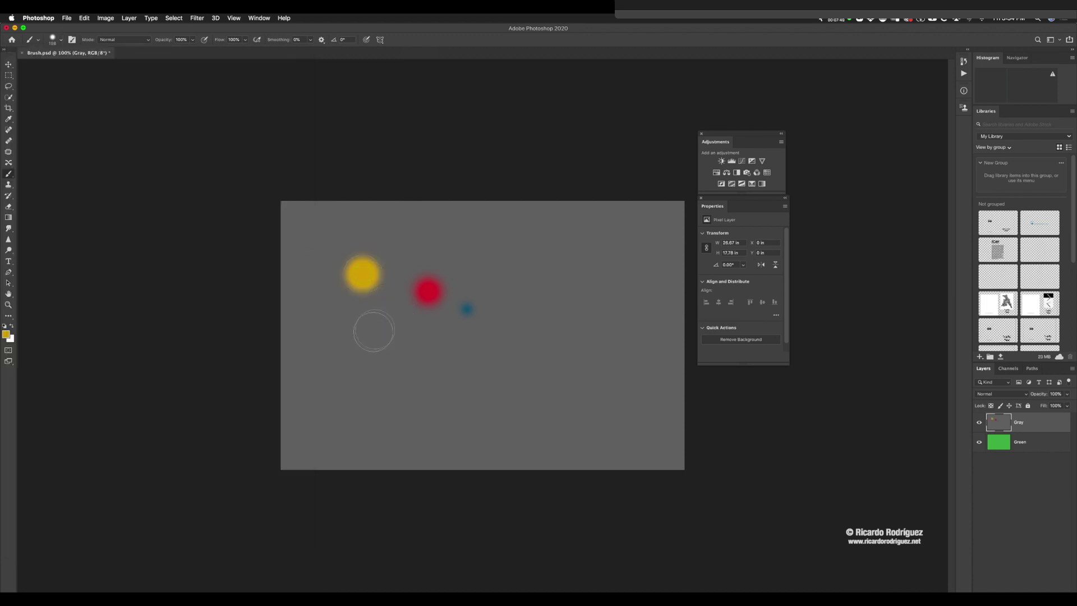
- Enlarge the brush tip to 300 px and set the foreground color to a bright green
key("bracketright")
key("bracketright")
key("bracketright")
key("bracketright")
key("bracketright")
left_click(6, 336)
left_click_drag(317, 242, 317, 253)
left_click(392, 177)
key("b")
- Set the brush hardness to 61% and paint a green dab below the yellow one
left_click(61, 39)
left_click_drag(68, 86, 79, 85)
left_click(415, 40)
left_click(61, 40)
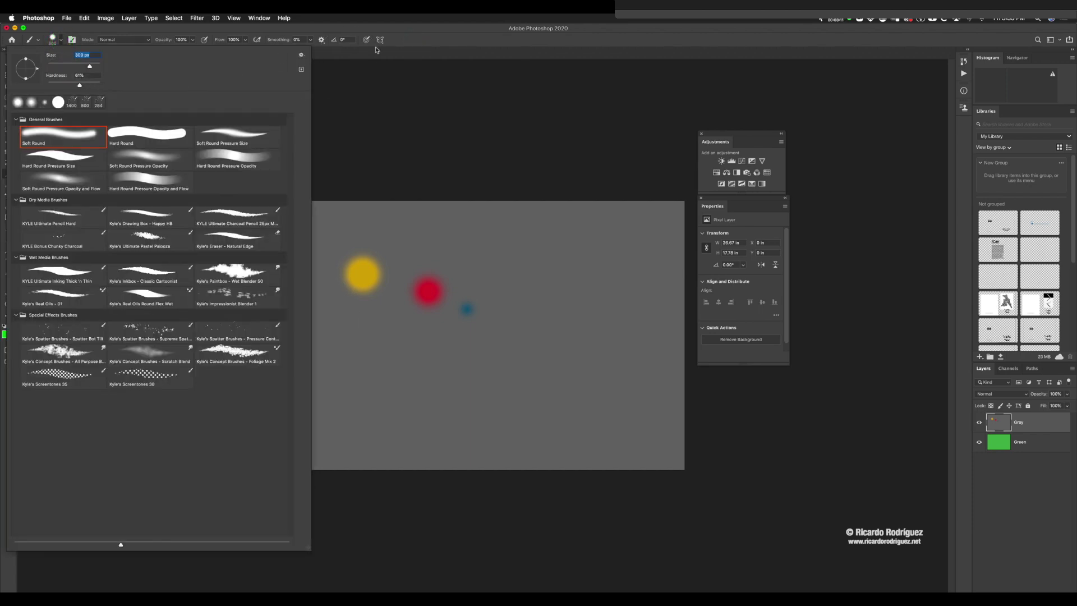
left_click(411, 40)
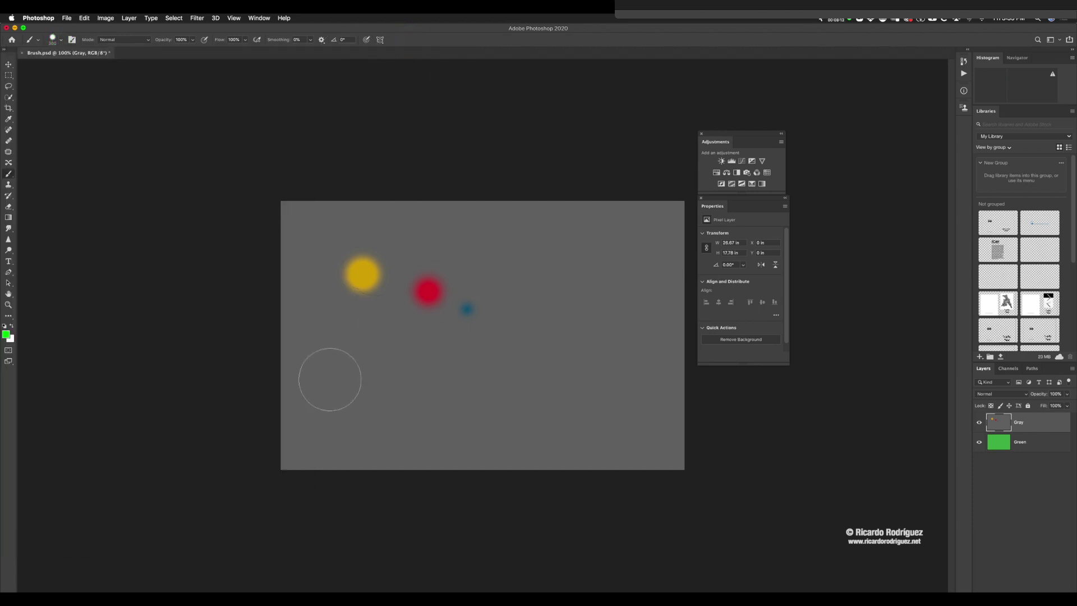
left_click(336, 343)
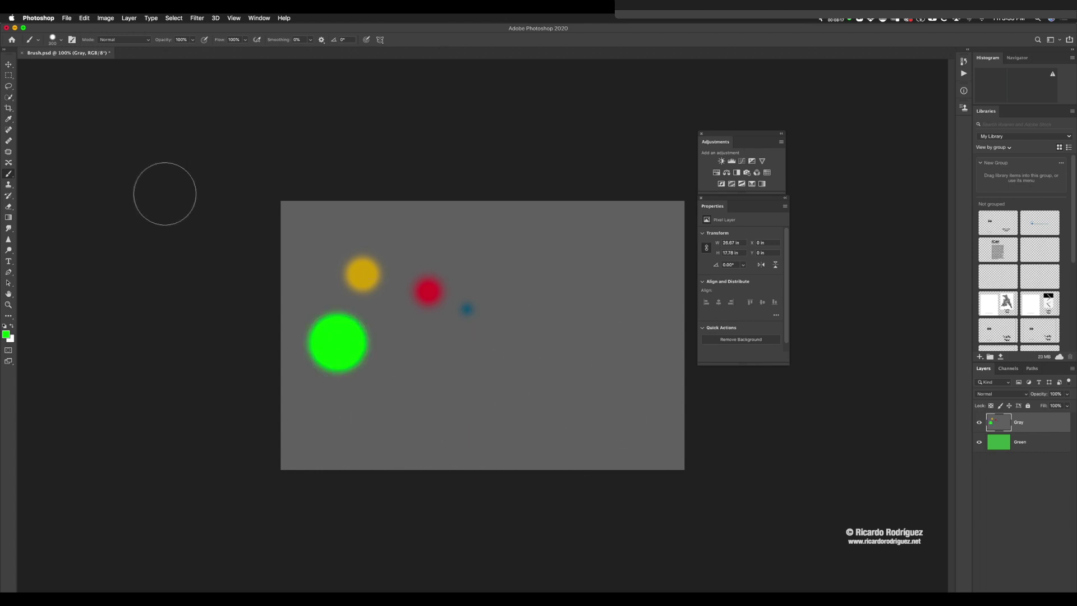
- Raise the brush hardness further, keeping it below 100%, and enlarge the tip to about twice its size
left_click(62, 40)
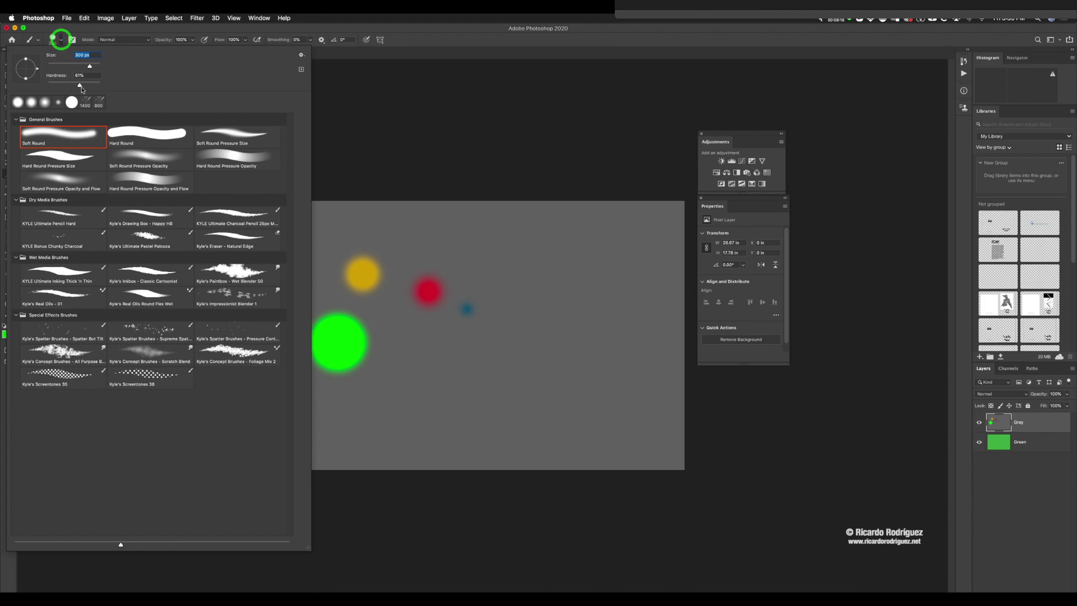
left_click_drag(80, 87, 90, 85)
left_click(355, 33)
key("bracketright")
key("bracketright")
key("bracketright")
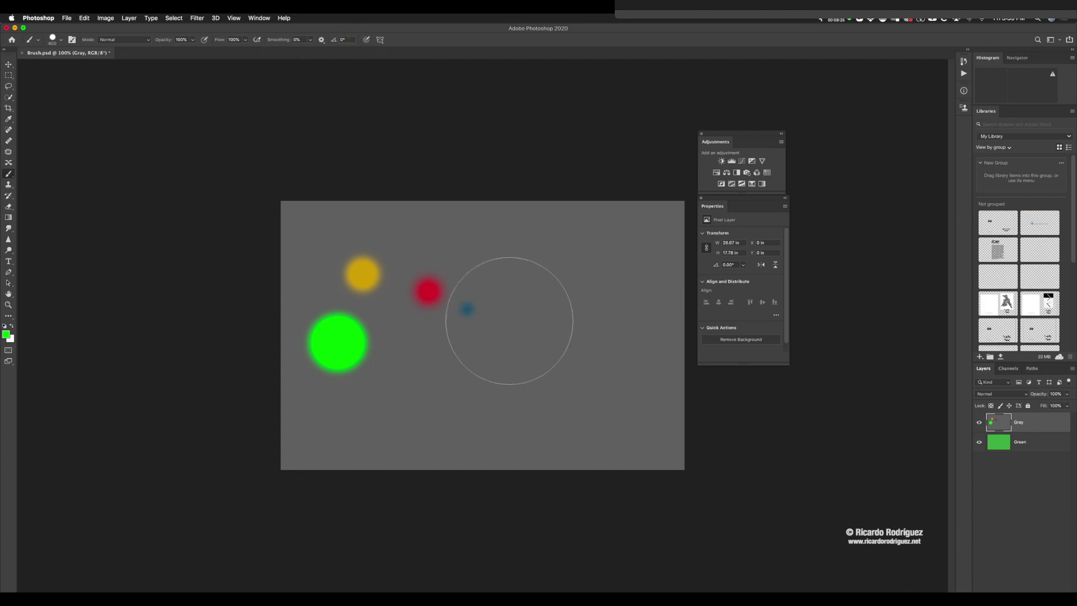
- Set the foreground color to turquoise with a hue of 176° and paint a large dab at the canvas's lower center
left_click(6, 335)
left_click_drag(317, 254, 314, 233)
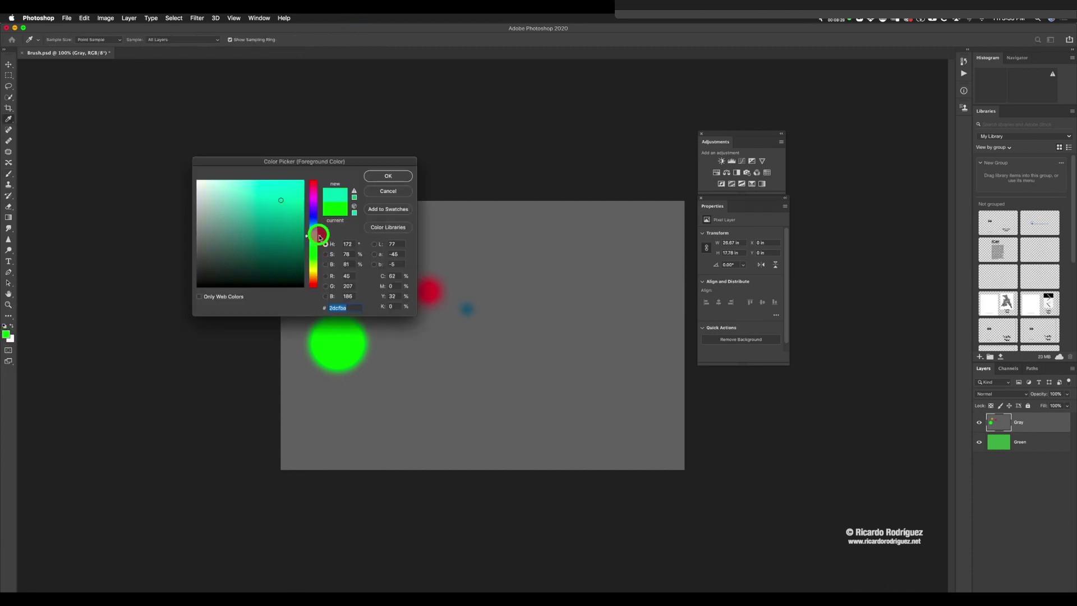
left_click(388, 175)
left_click(443, 410)
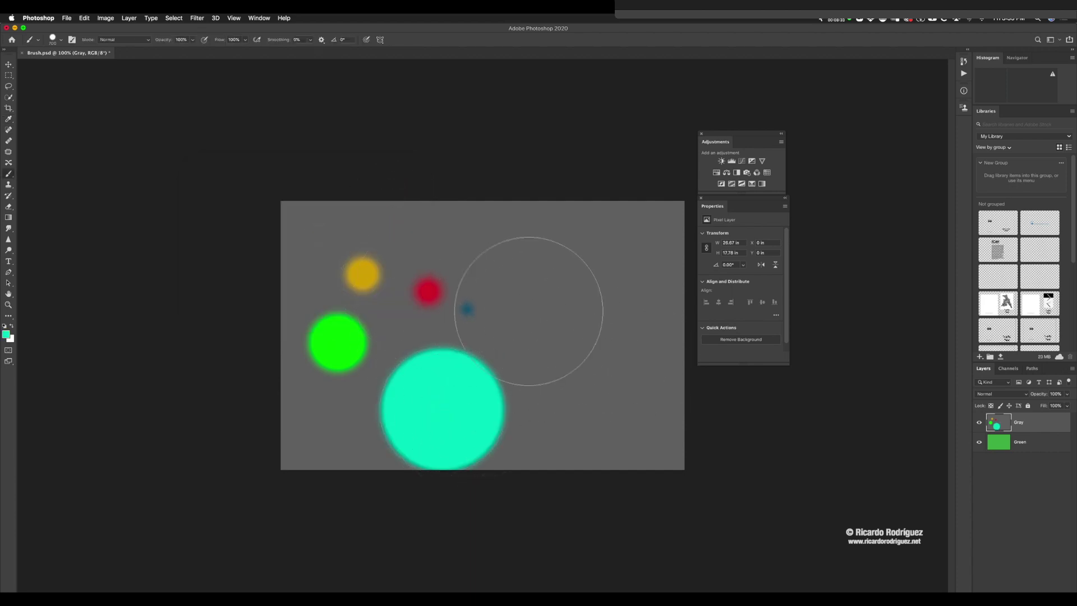
- Set the foreground color to a bright magenta-purple by shifting only the hue
left_click(10, 338)
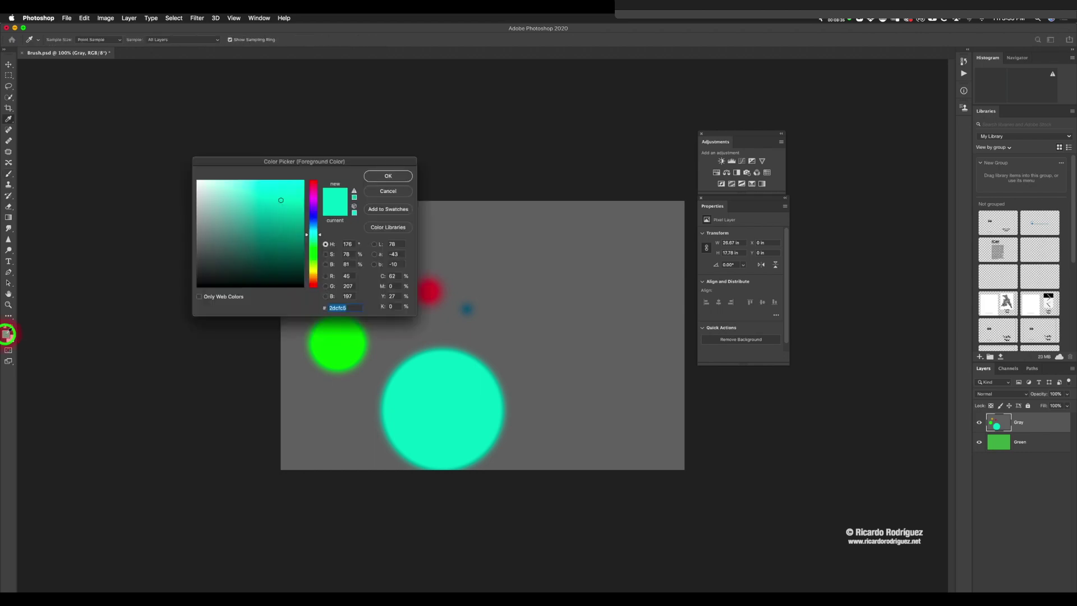
left_click_drag(315, 228, 317, 193)
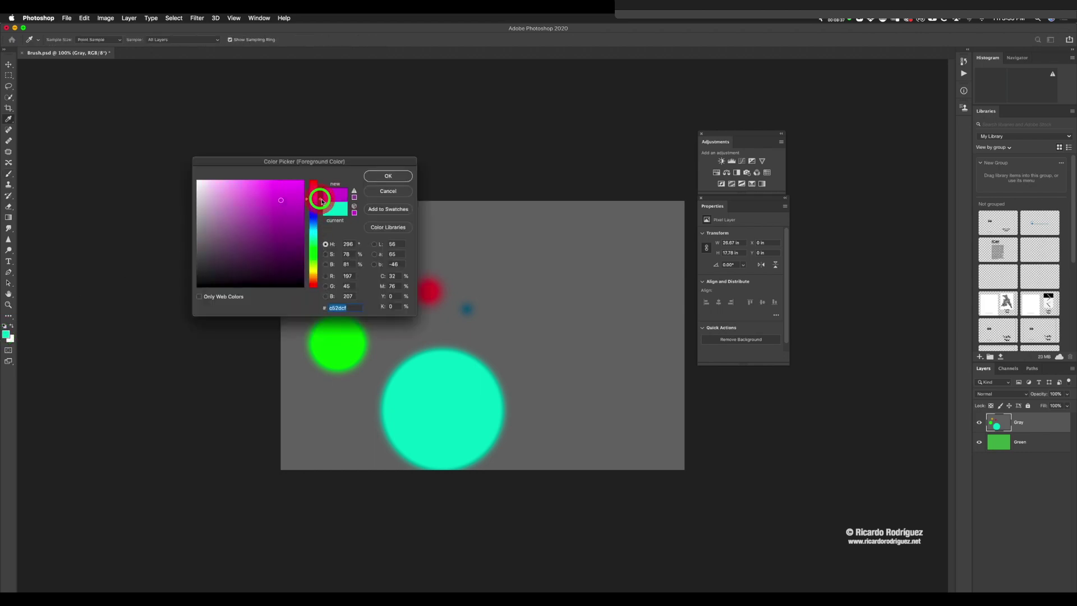
left_click(388, 176)
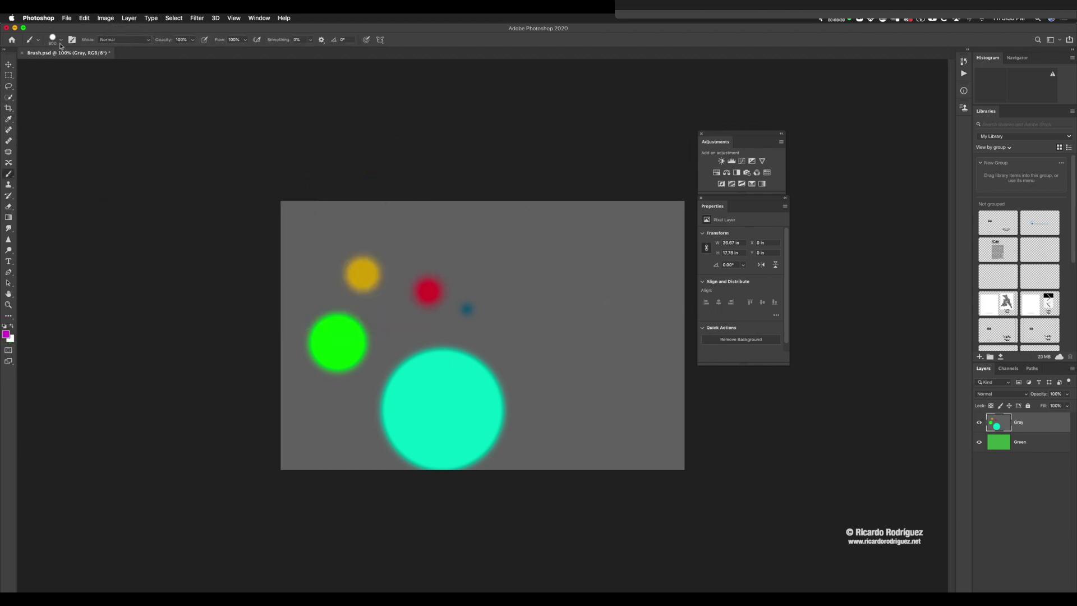
- Set the brush hardness to 100% and paint an 800 px purple dab at the canvas's lower right
left_click(56, 39)
left_click(91, 84)
left_click_drag(91, 84, 120, 84)
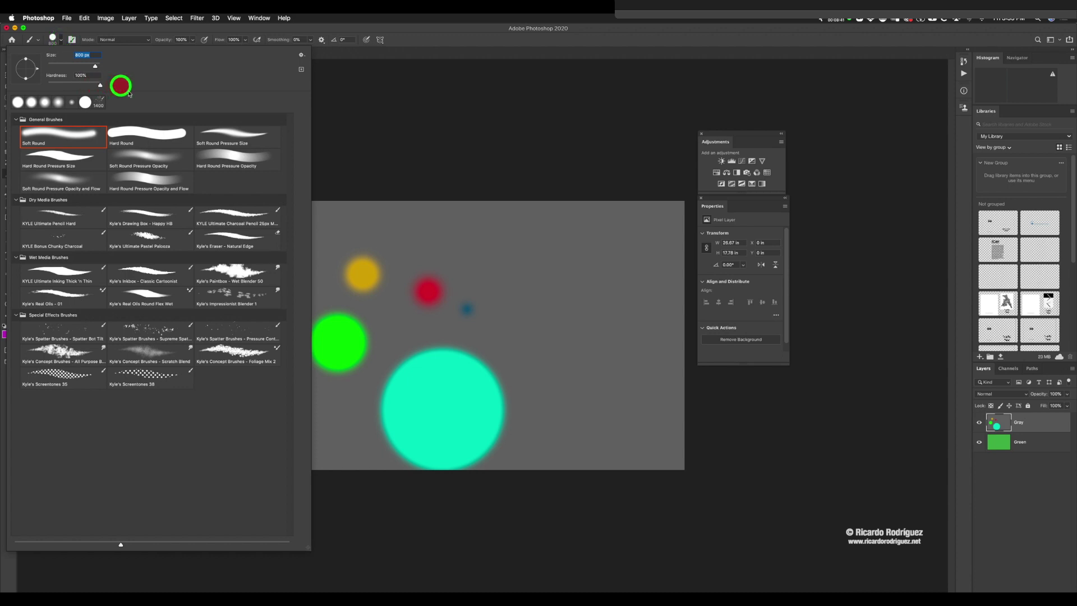
left_click(614, 378)
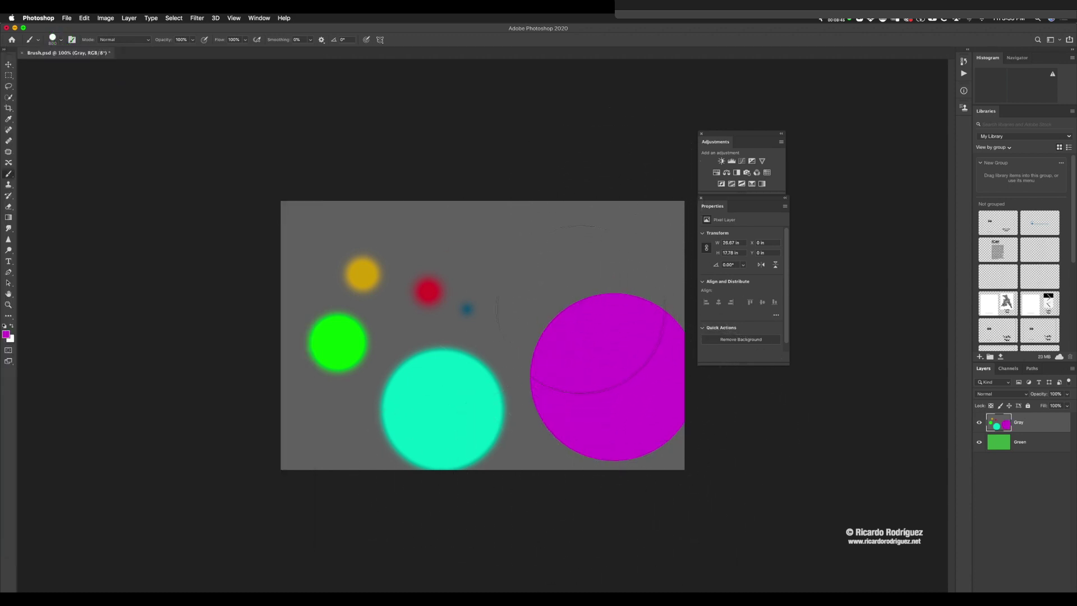
- Activate the Move tool, select the Green layer, and reselect the Gray layer
key("v")
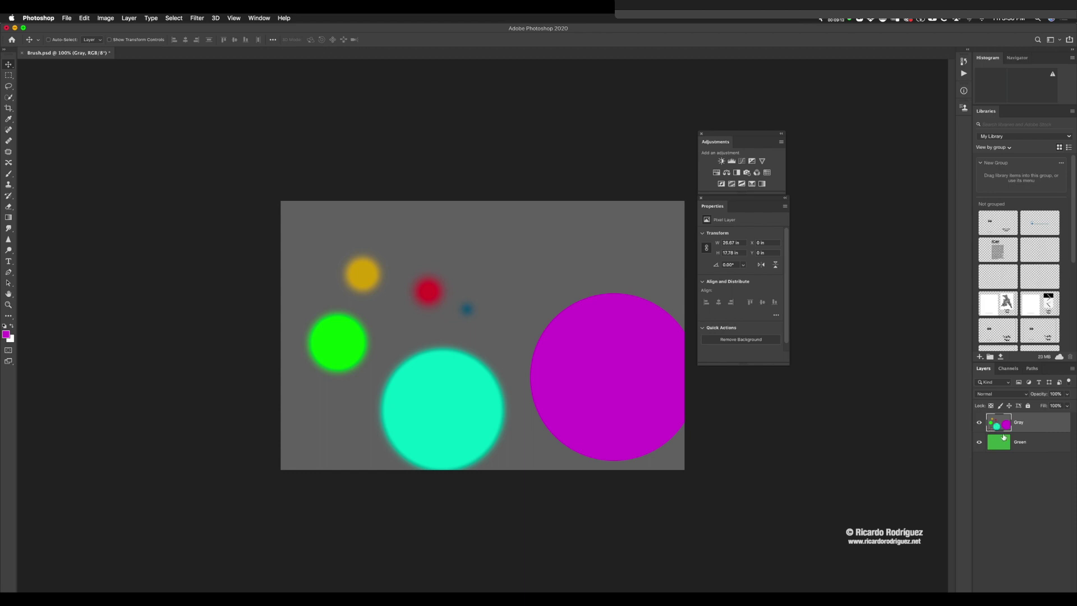
mouse_move(1003, 437)
left_mouse_down()
mouse_move(989, 443)
mouse_move(1043, 443)
mouse_move(1059, 426)
mouse_move(1004, 426)
left_mouse_up()
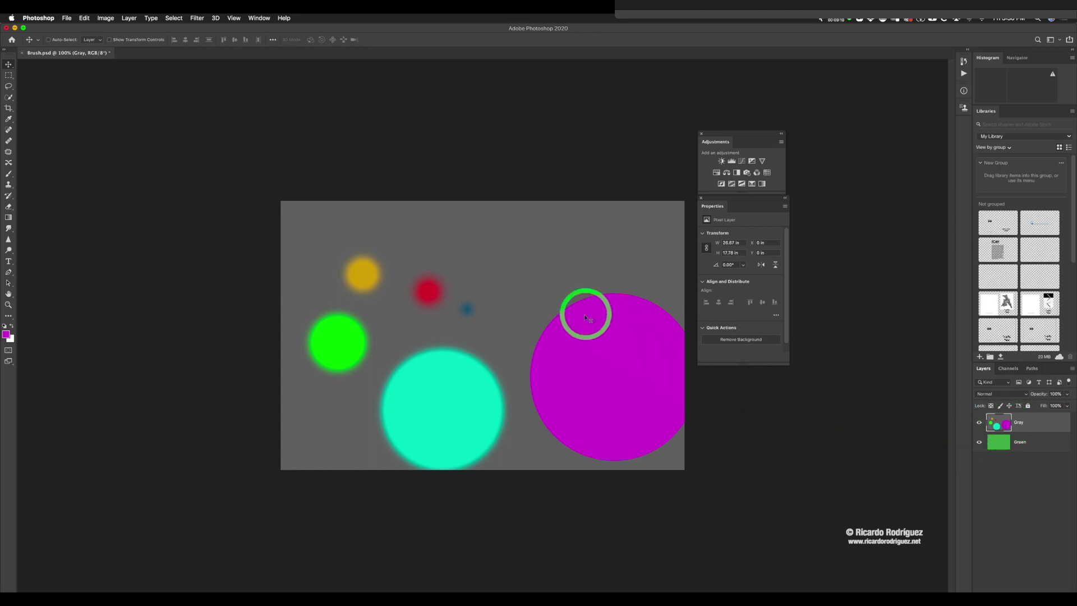
left_click(1029, 444)
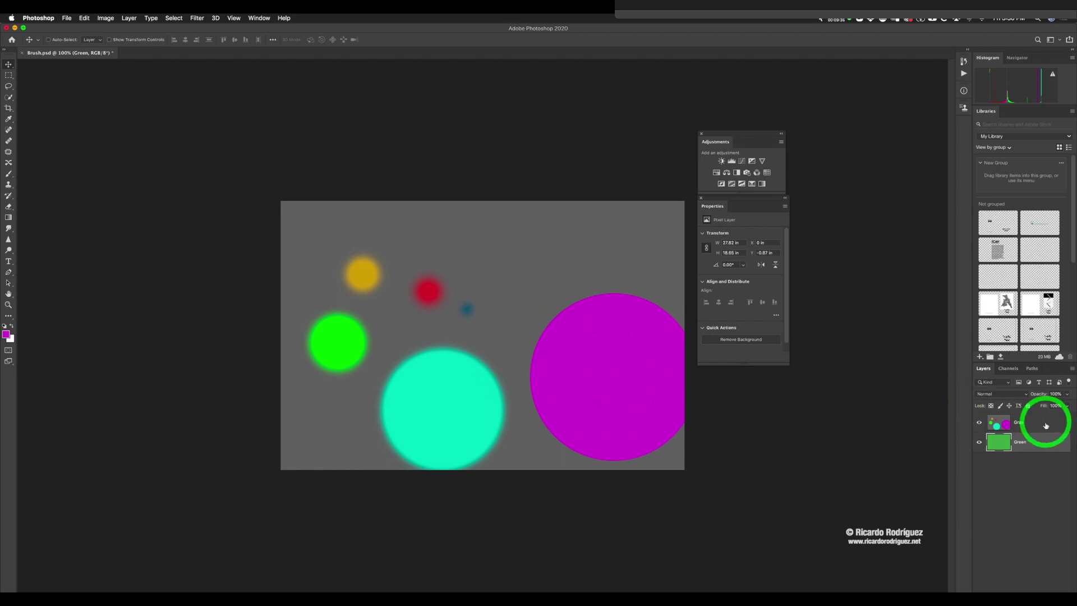
left_click(1038, 440)
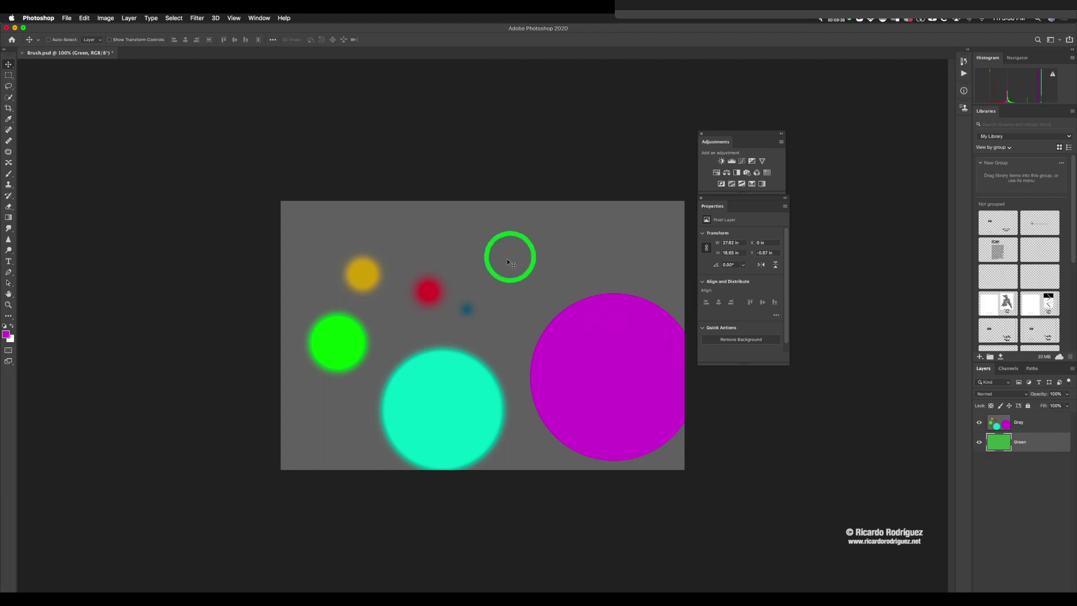
left_click(1039, 436)
left_click(1037, 423)
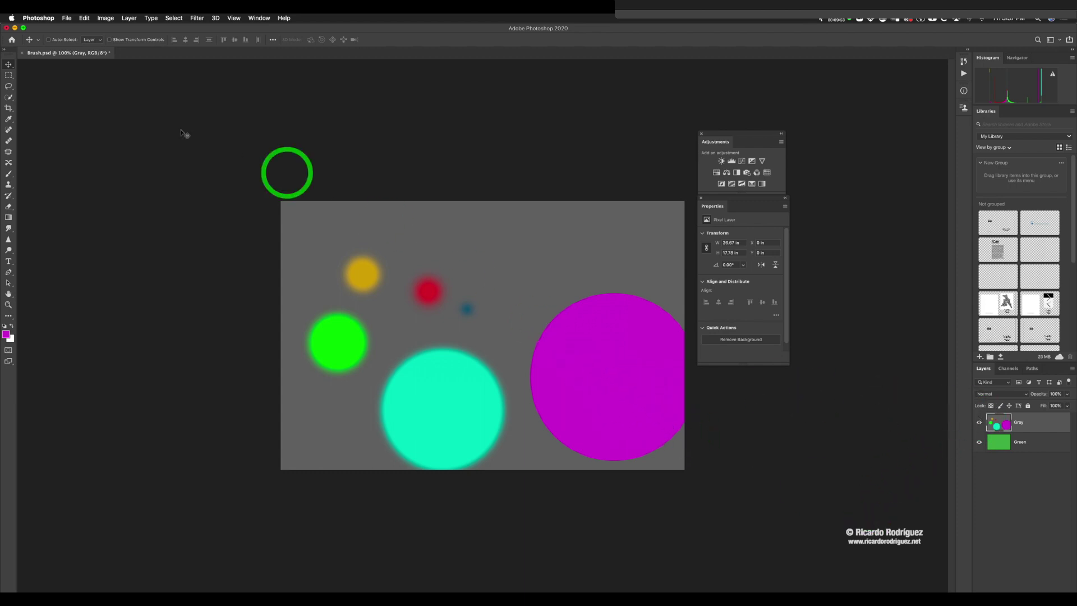
- Switch to Adobe Bridge, open Brush2.jpg in Photoshop as a reference, and return to the Brush.psd document
key("super+Tab")
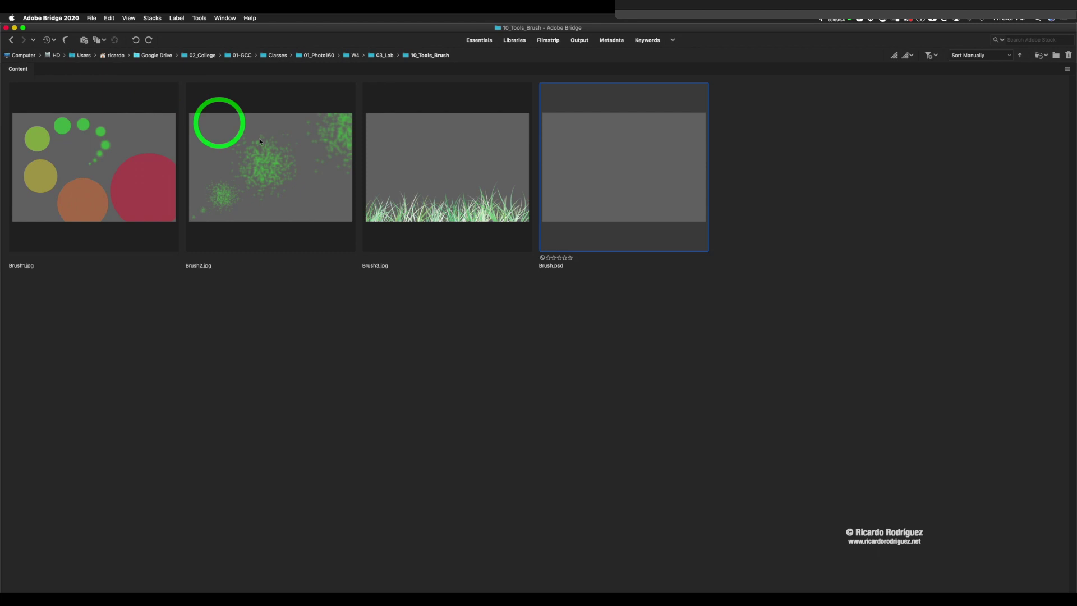
double_click(290, 169)
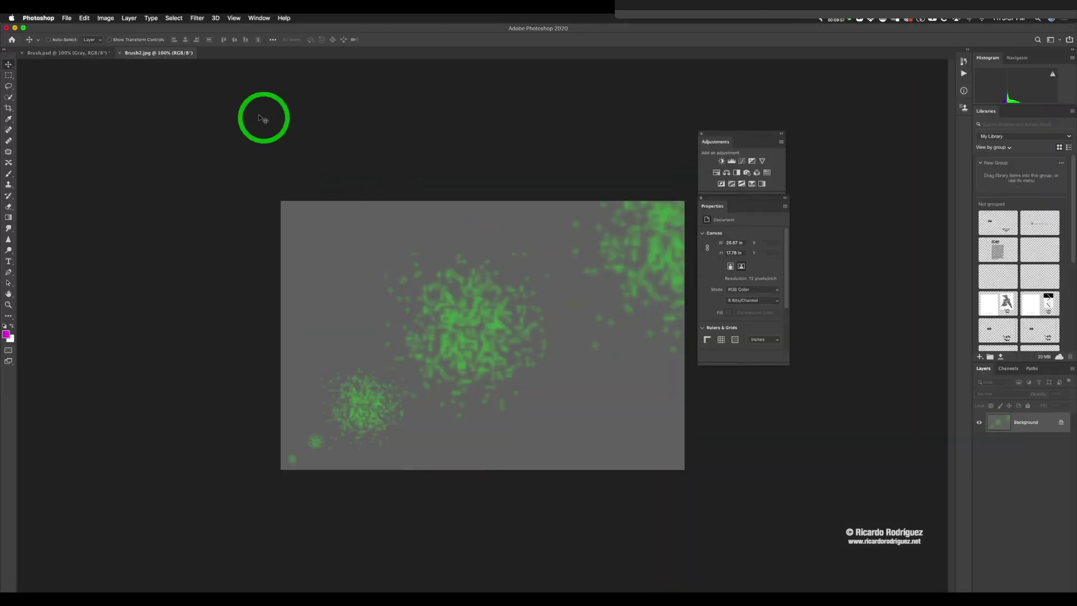
left_click(58, 52)
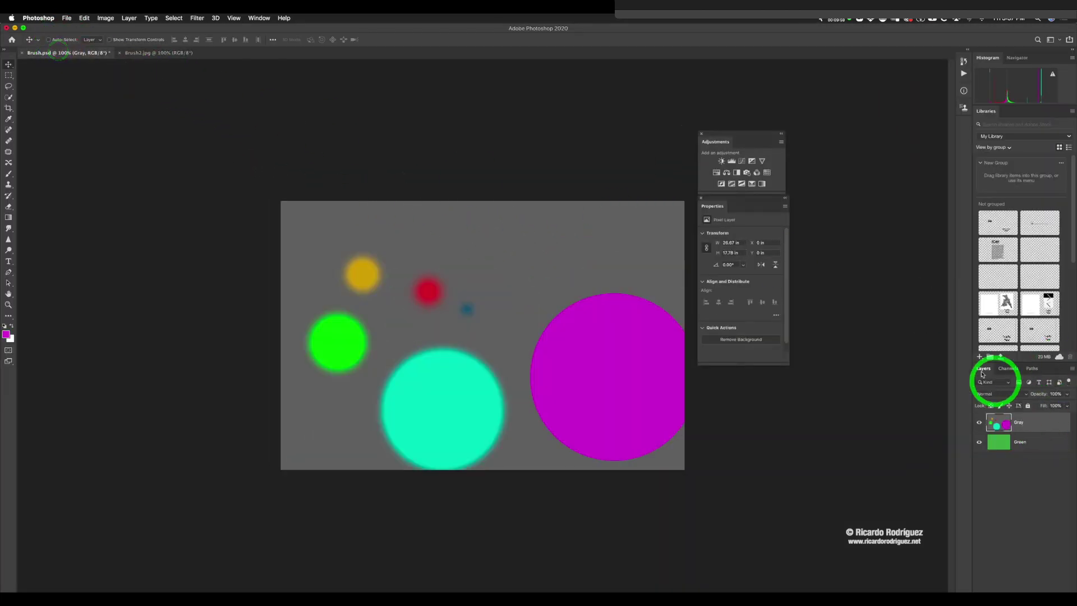
- Revert Brush.psd to its opening history snapshot and shrink the Brush tool's tip to 200 px
left_click(964, 61)
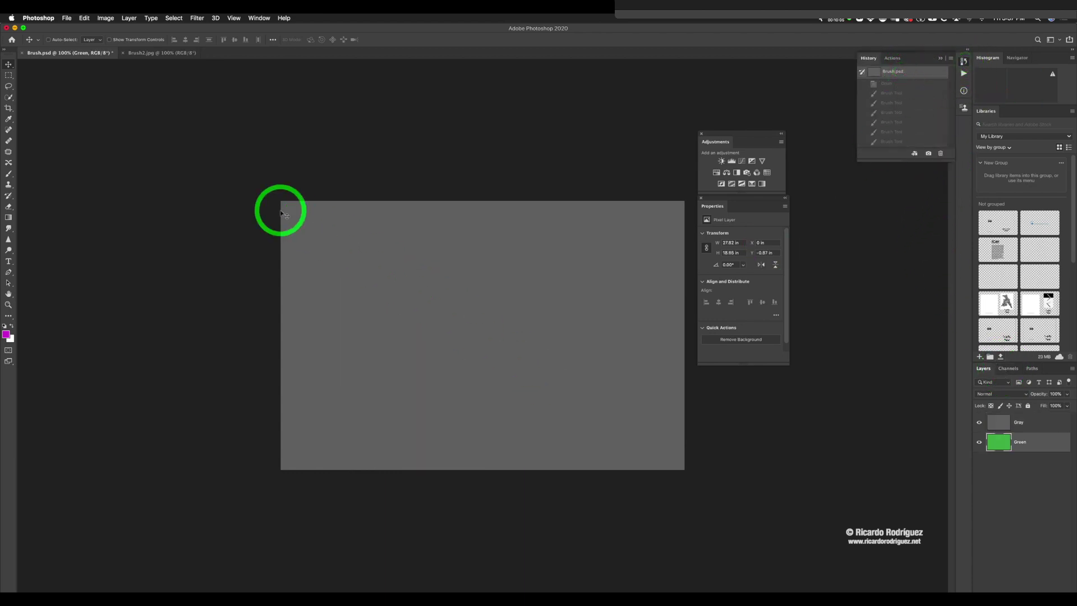
key("b")
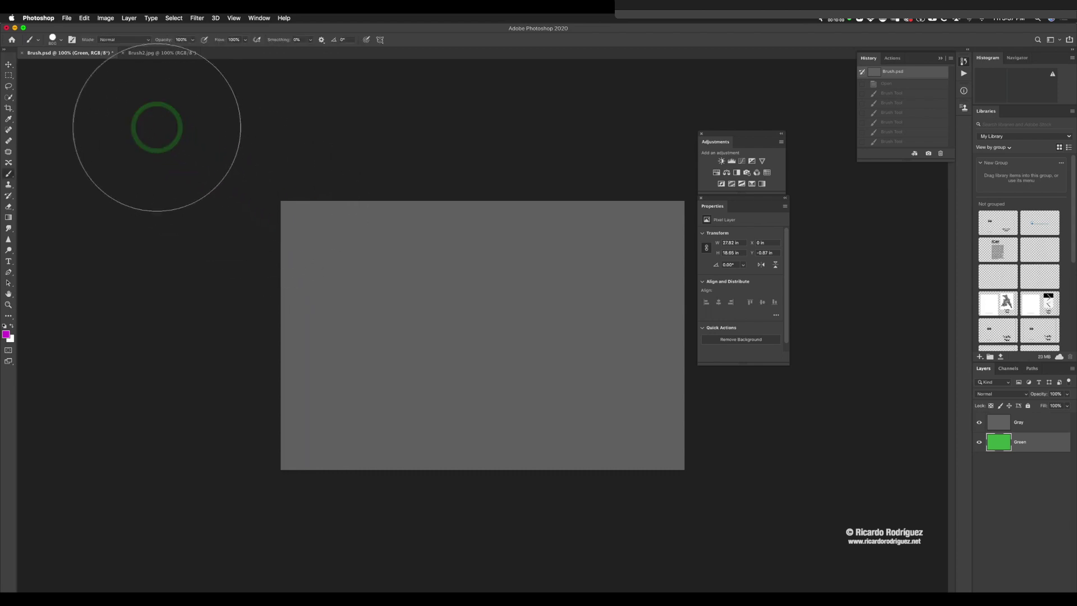
key("bracketleft")
key("bracketleft")
key("bracketleft")
key("bracketleft")
key("bracketleft")
key("bracketleft")
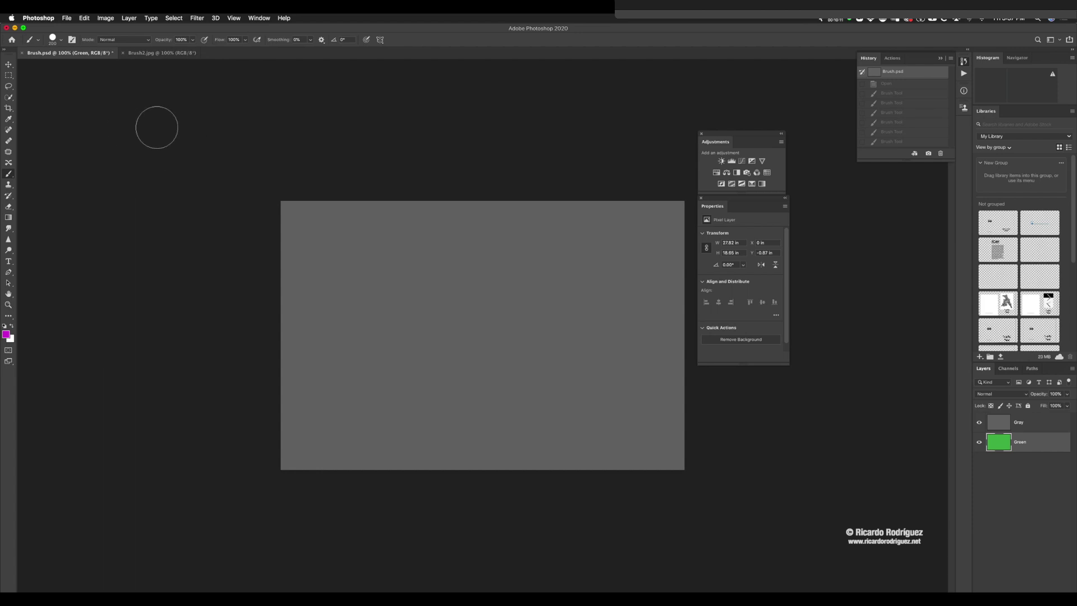
- Choose the Kyle's Ultimate Pastel Palooza brush preset and paint two purple strokes on the Green layer
left_click(62, 40)
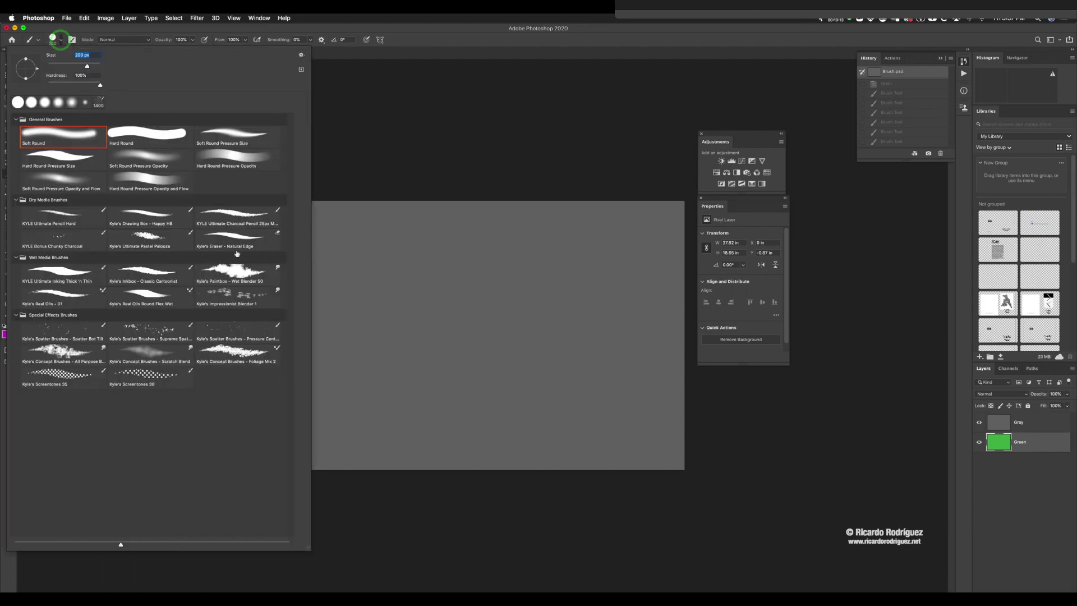
left_click(144, 238)
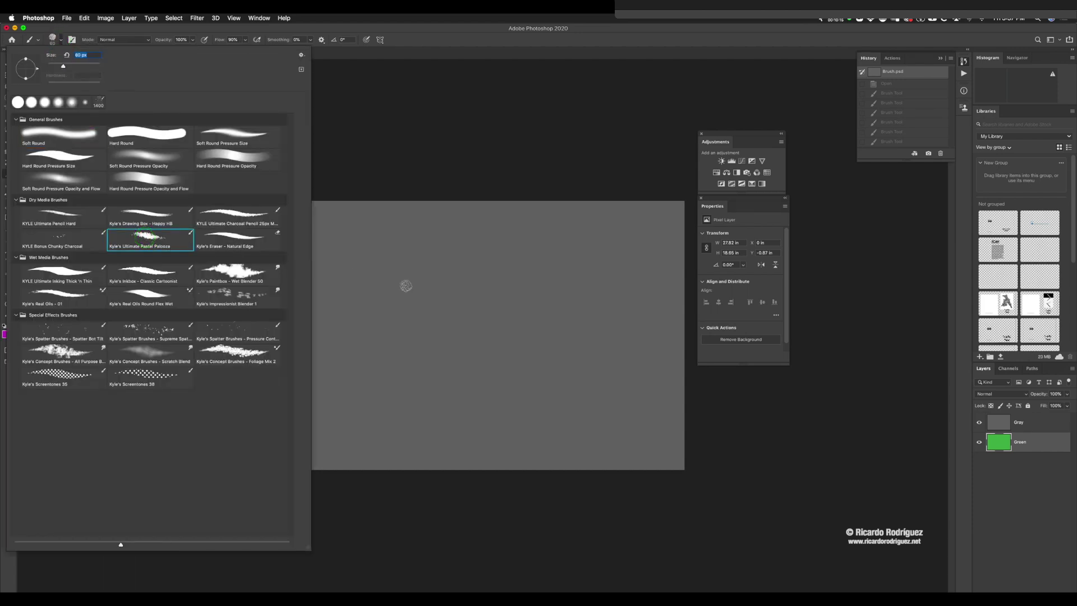
mouse_move(411, 284)
left_mouse_down()
mouse_move(440, 276)
mouse_move(470, 290)
left_mouse_up()
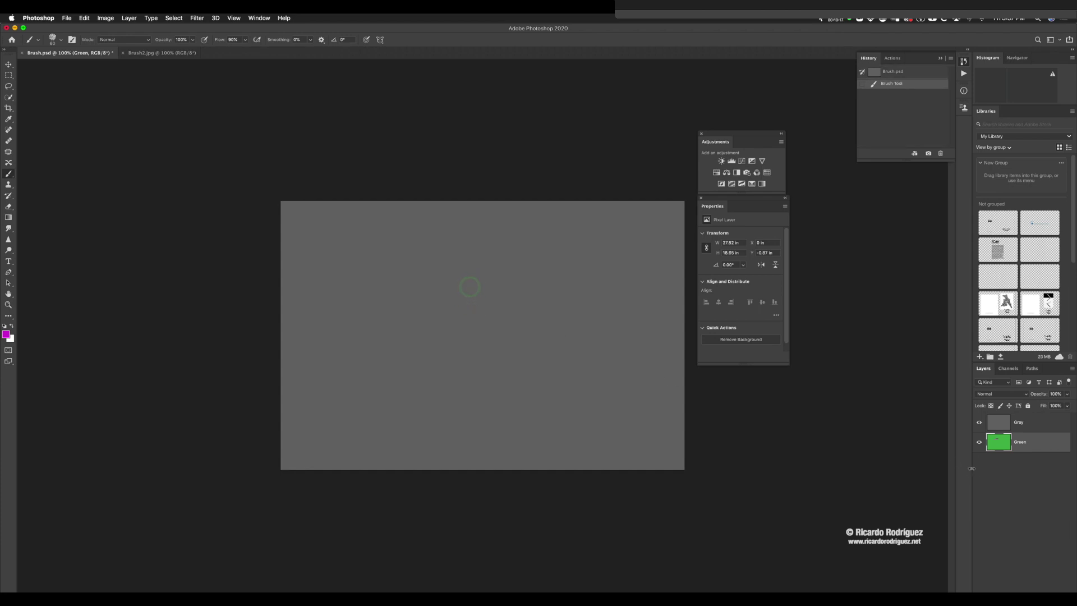
mouse_move(493, 251)
left_mouse_down()
mouse_move(447, 255)
mouse_move(418, 285)
left_mouse_up()
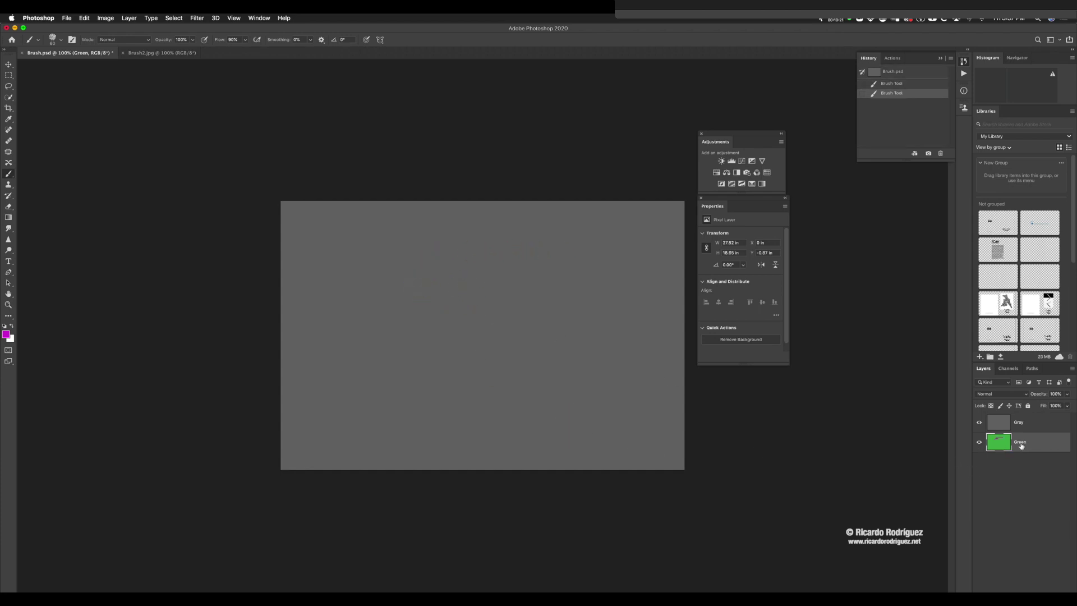
- Revert Brush.psd to its opening history snapshot and paint five purple pastel strokes on the Gray layer
key("super+z")
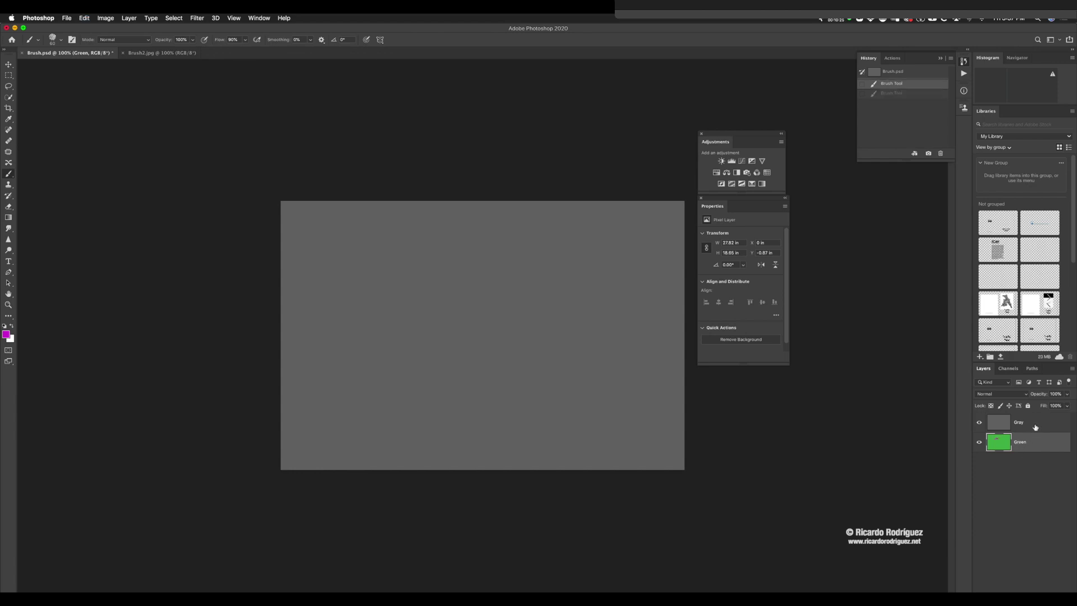
left_click(903, 71)
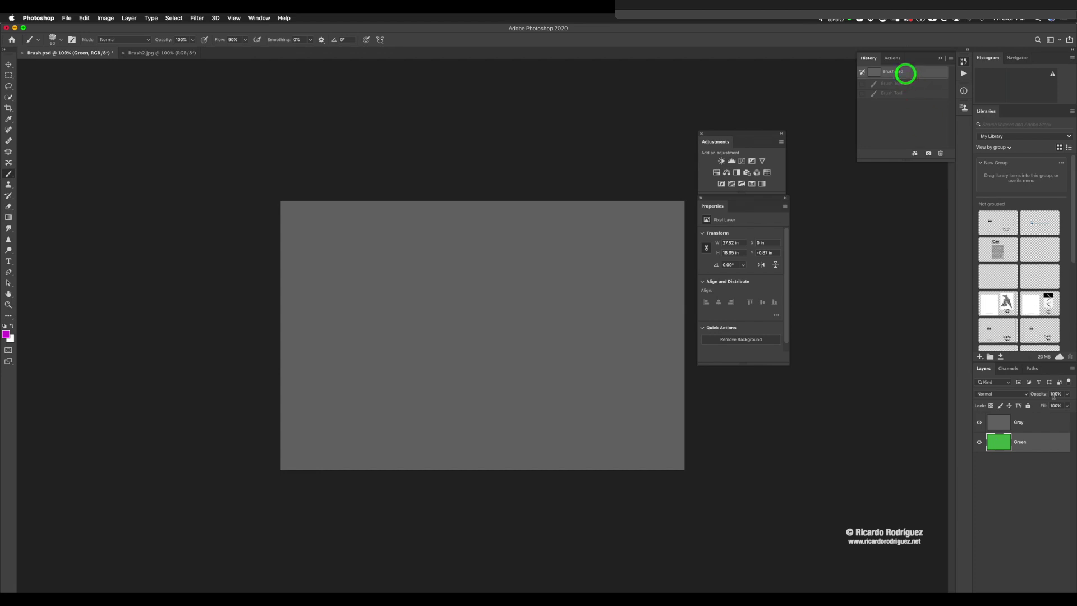
left_click(1050, 424)
mouse_move(418, 292)
left_mouse_down()
mouse_move(509, 263)
mouse_move(566, 320)
left_mouse_up()
mouse_move(485, 317)
left_mouse_down()
mouse_move(412, 370)
mouse_move(382, 342)
mouse_move(381, 233)
left_mouse_up()
left_click_drag(353, 277, 309, 274)
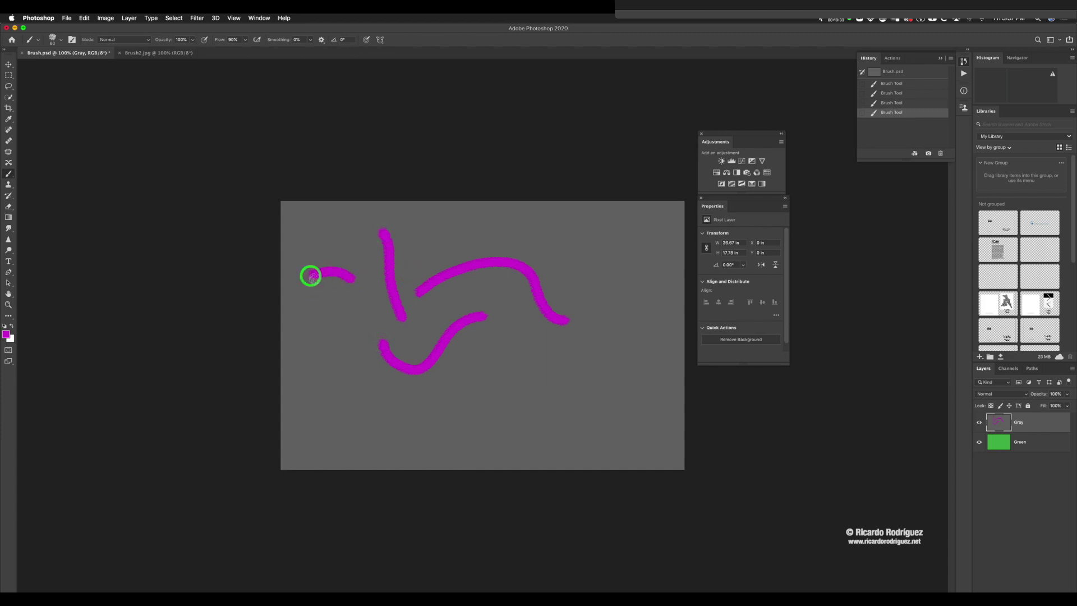
mouse_move(428, 370)
left_mouse_down()
mouse_move(458, 380)
mouse_move(442, 351)
left_mouse_up()
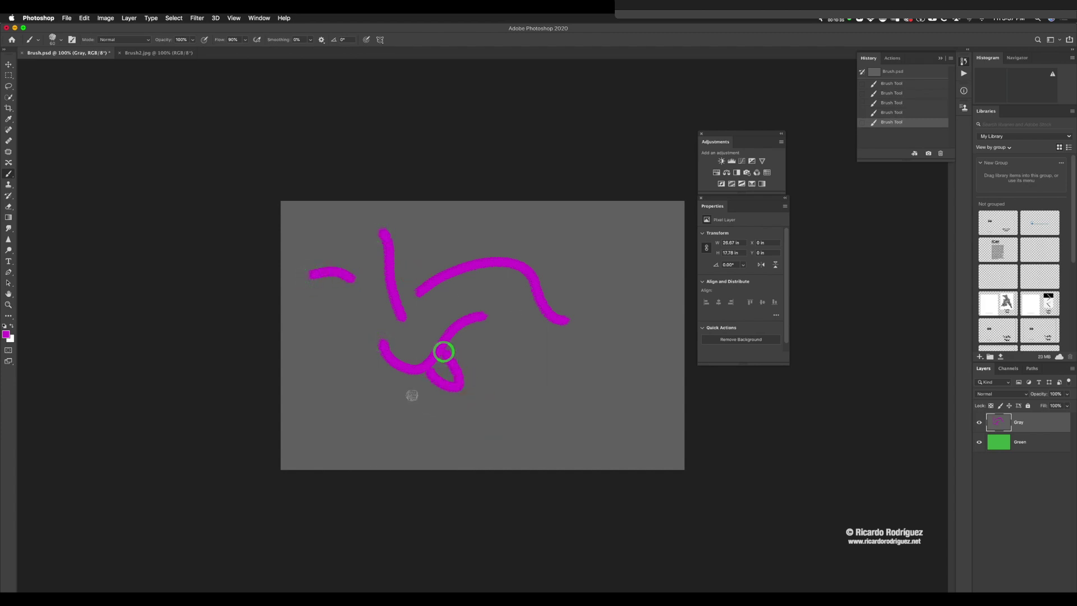
- Choose the Kyle's Paintbox - Wet Blender 50 preset and smudge the upper purple strokes on the Gray layer
left_click(56, 38)
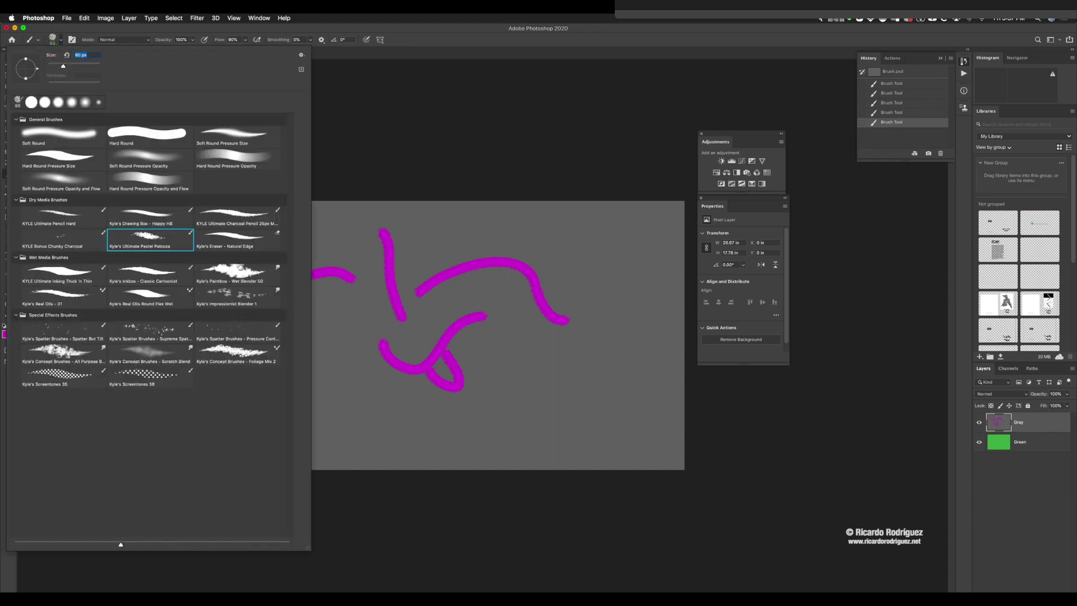
left_click(239, 273)
left_click(600, 296)
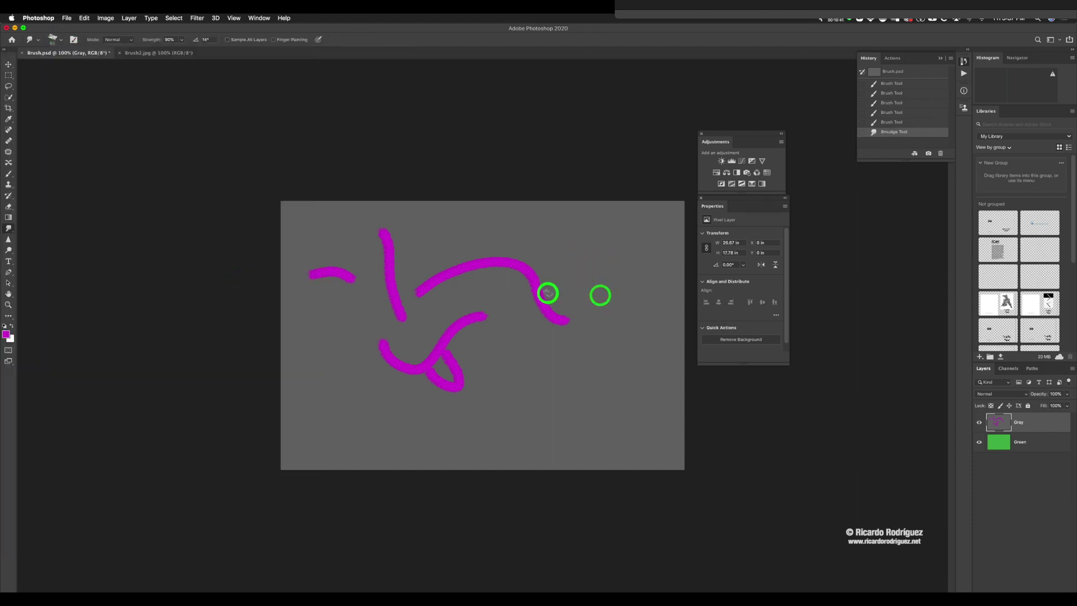
mouse_move(548, 293)
left_mouse_down()
mouse_move(503, 261)
mouse_move(439, 276)
mouse_move(398, 305)
mouse_move(384, 220)
left_mouse_up()
left_click_drag(359, 278, 283, 269)
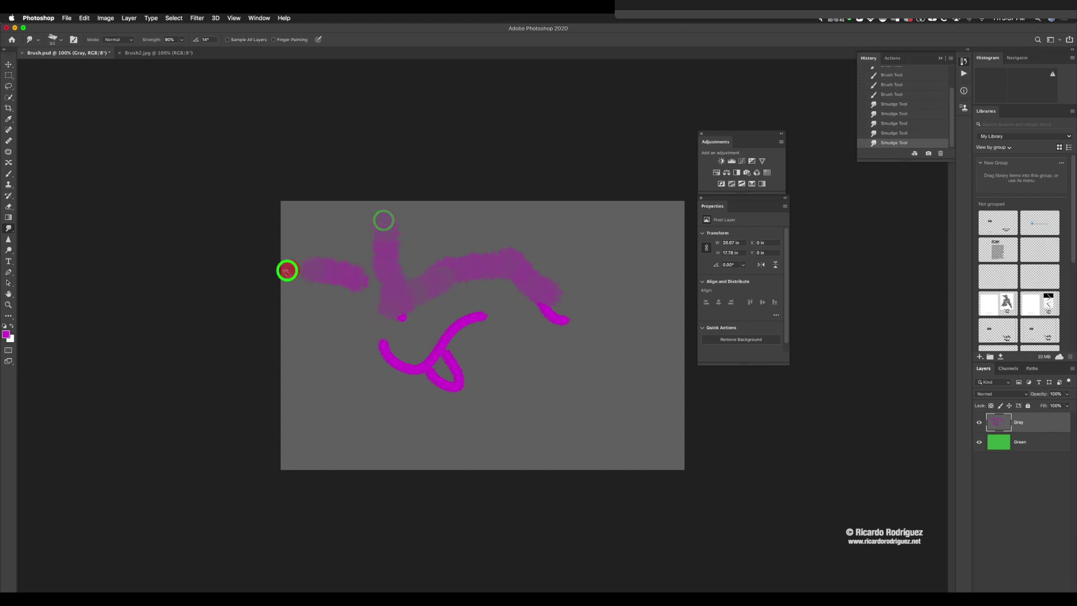
- Switch back to the Kyle's Ultimate Pastel Palooza preset and paint a wavy purple stroke across the upper smudged paint
left_click(61, 39)
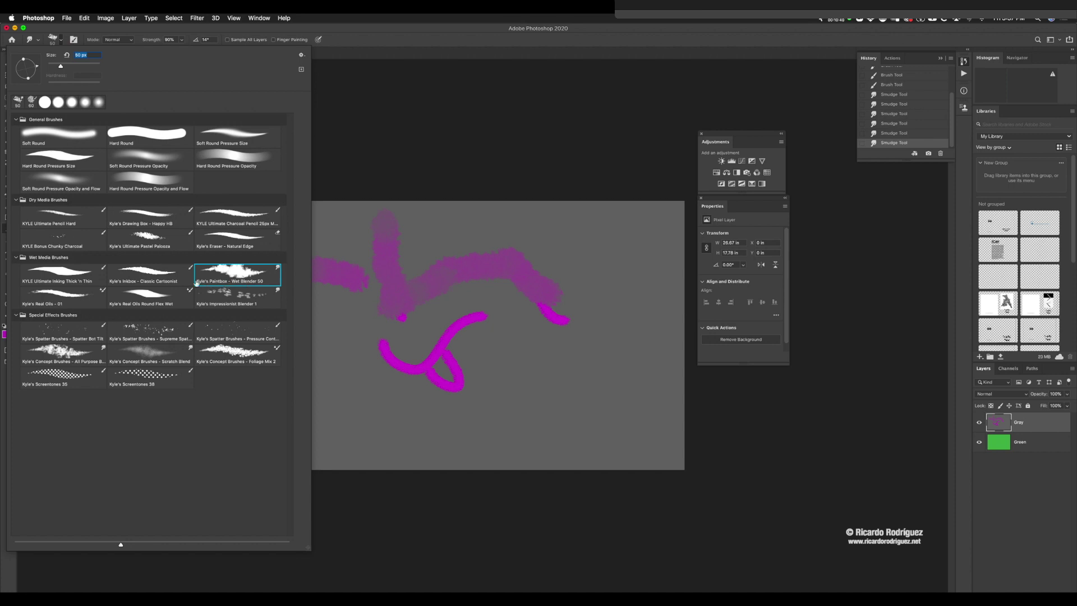
left_click(137, 234)
mouse_move(423, 219)
left_mouse_down()
mouse_move(482, 256)
mouse_move(492, 287)
left_mouse_up()
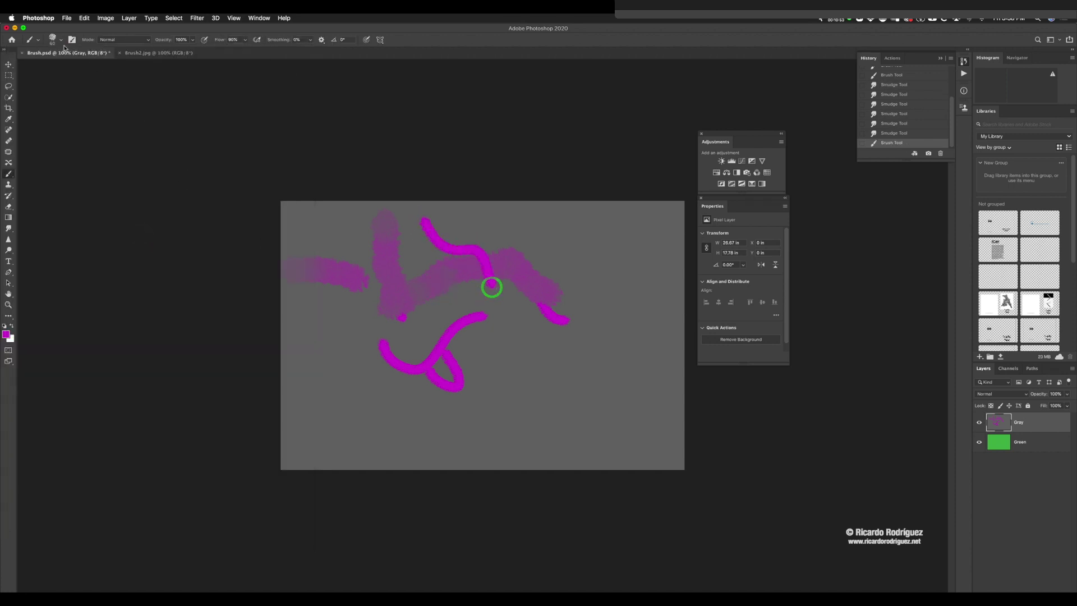
- Select the Kyle's Paintbox - Wet Blender 50 preset again and smudge the lower curved purple stroke
left_click(53, 39)
left_click(240, 273)
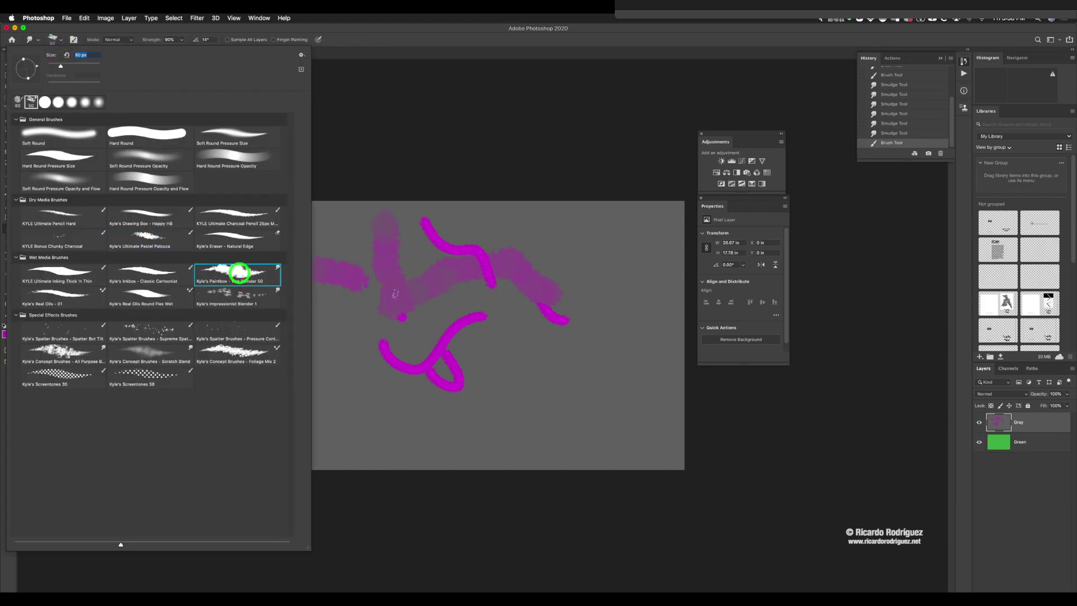
left_click(341, 334)
mouse_move(354, 359)
left_mouse_down()
mouse_move(365, 368)
mouse_move(437, 354)
mouse_move(487, 312)
left_mouse_up()
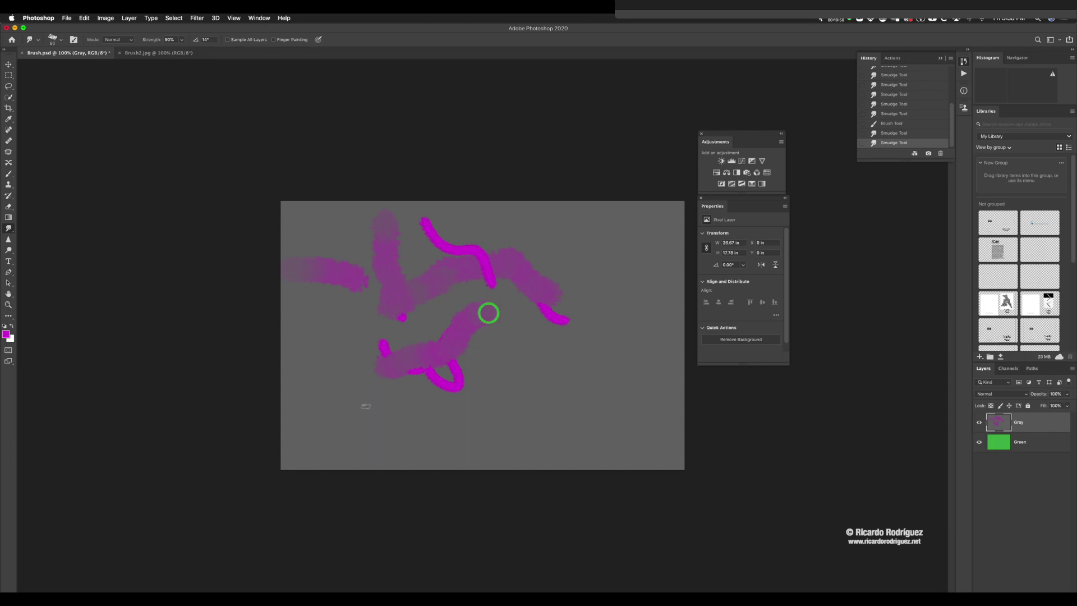
- Choose the Kyle's Screentones 35 preset and paint a long winding stroke across the lower part of the canvas
left_click(60, 39)
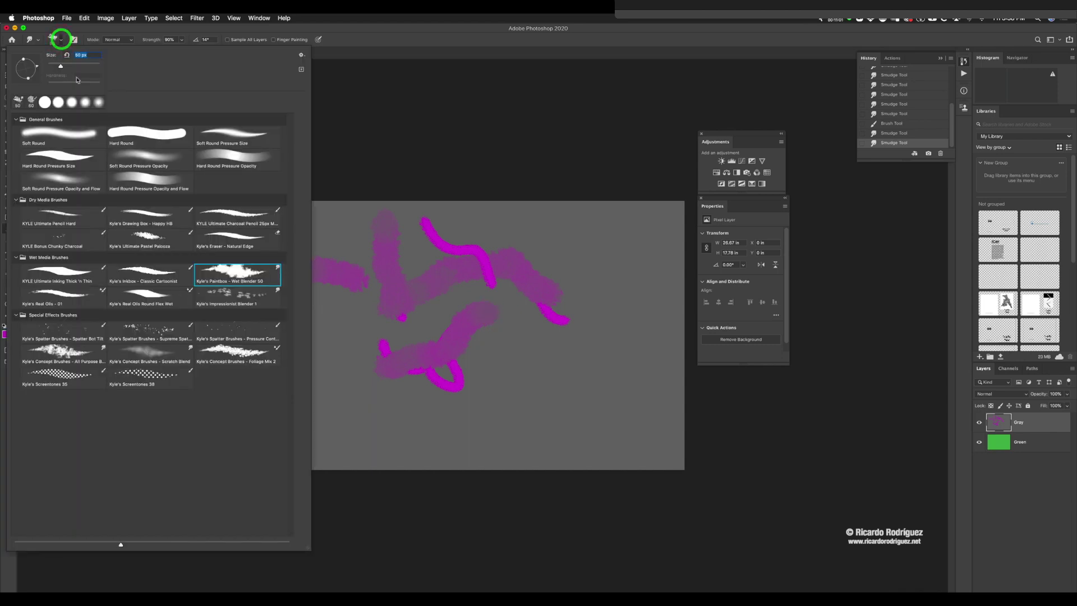
left_click(57, 373)
mouse_move(363, 332)
left_mouse_down()
mouse_move(410, 371)
mouse_move(429, 404)
mouse_move(494, 409)
mouse_move(525, 425)
mouse_move(560, 390)
mouse_move(546, 361)
left_mouse_up()
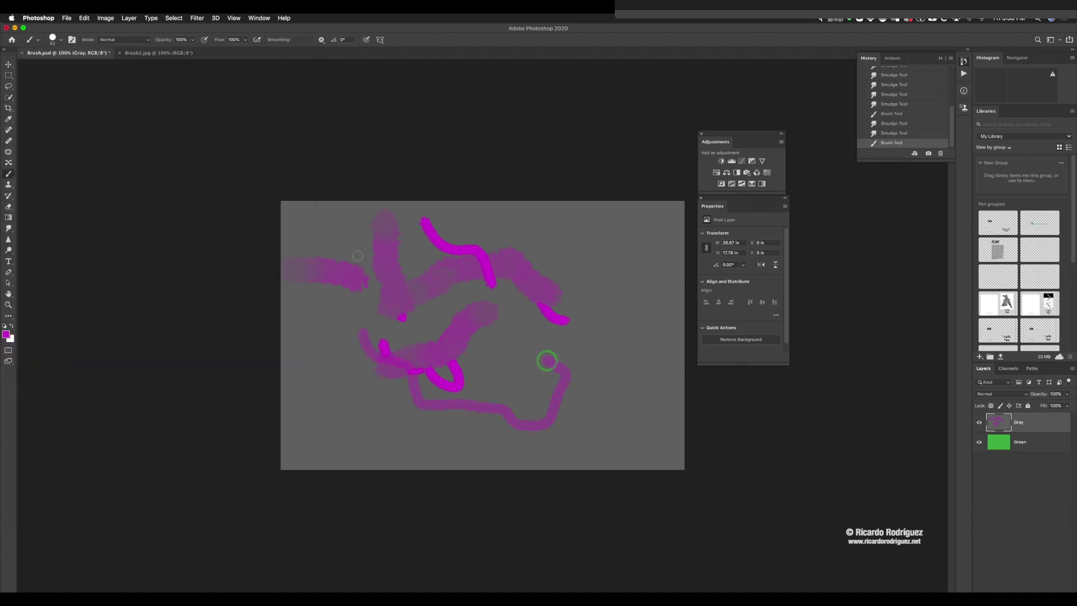
- Choose the Kyle's Screentones 38 preset and paint two looping strokes on the right side of the canvas
left_click(53, 39)
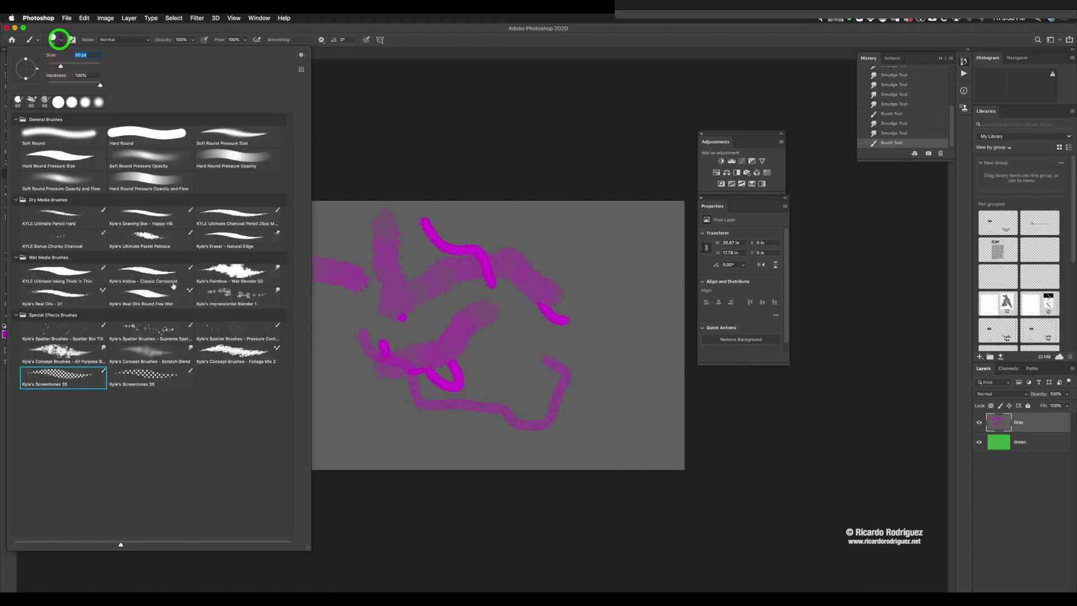
left_click(159, 375)
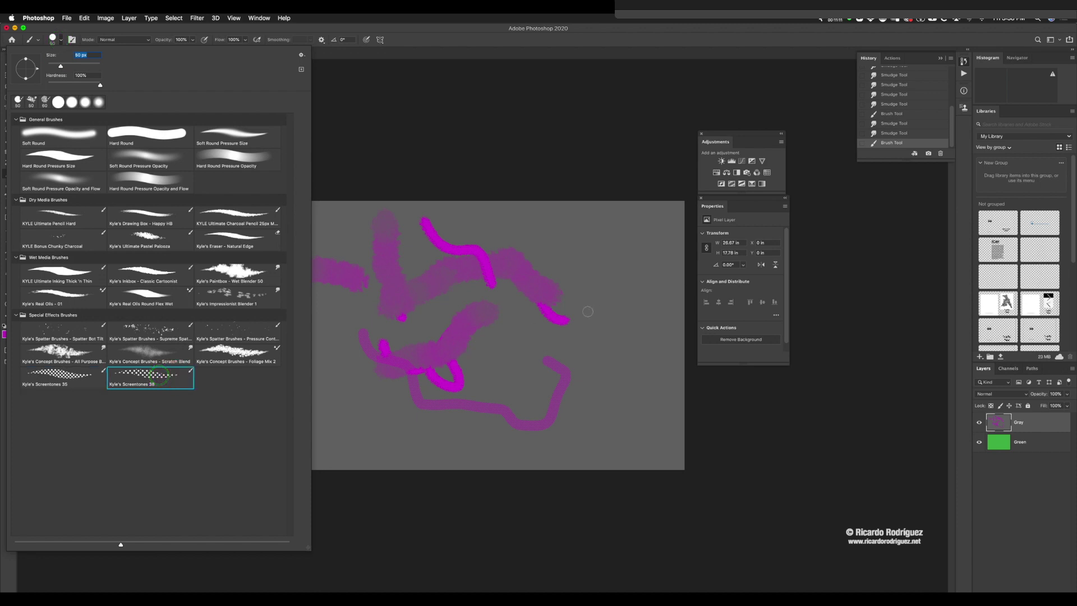
mouse_move(586, 310)
left_mouse_down()
mouse_move(579, 406)
mouse_move(620, 388)
mouse_move(658, 322)
mouse_move(634, 280)
left_mouse_up()
mouse_move(545, 245)
left_mouse_down()
mouse_move(605, 294)
mouse_move(624, 333)
left_mouse_up()
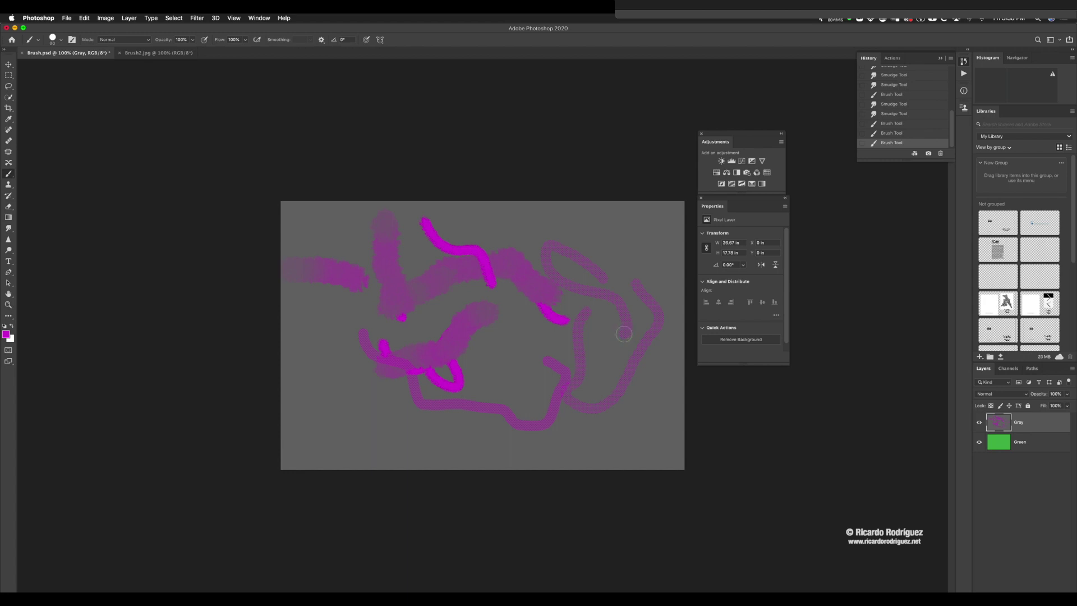
- Enlarge the screentone brush tip to 1400 px and paint one large purple dab over the canvas's lower-left area
key("bracketright")
key("bracketright")
key("bracketright")
key("bracketright")
key("bracketright")
key("bracketright")
key("bracketright")
key("bracketright")
key("bracketright")
key("bracketright")
key("bracketright")
key("bracketright")
key("bracketright")
key("bracketright")
key("bracketright")
key("bracketright")
key("bracketright")
key("bracketright")
key("bracketright")
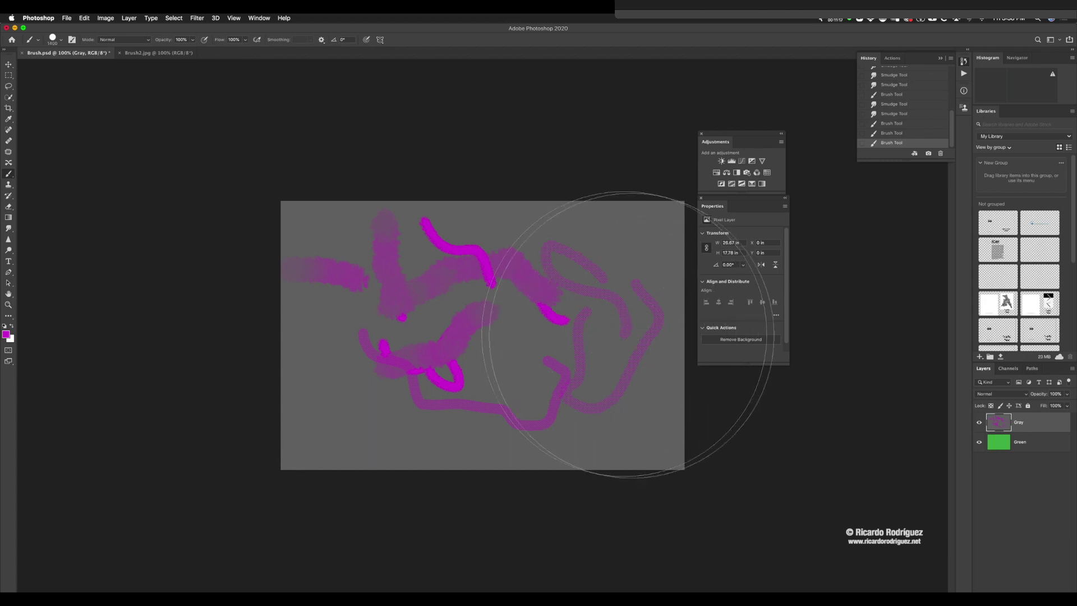
left_click(328, 361)
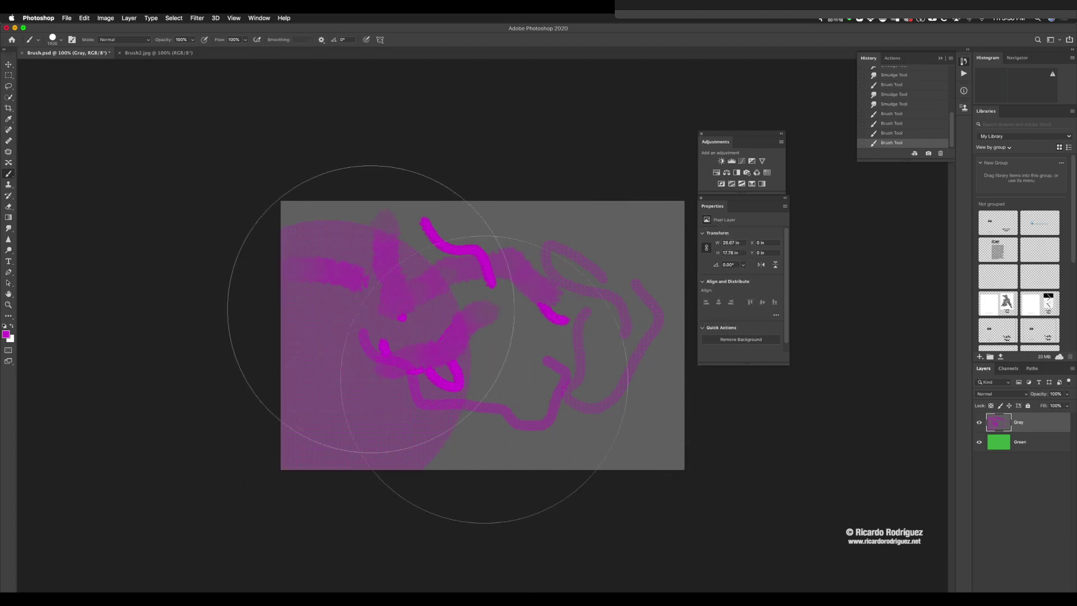
- Set the foreground color to a dark blue
left_click(6, 334)
left_click_drag(315, 199, 315, 217)
left_click(274, 212)
left_click(387, 175)
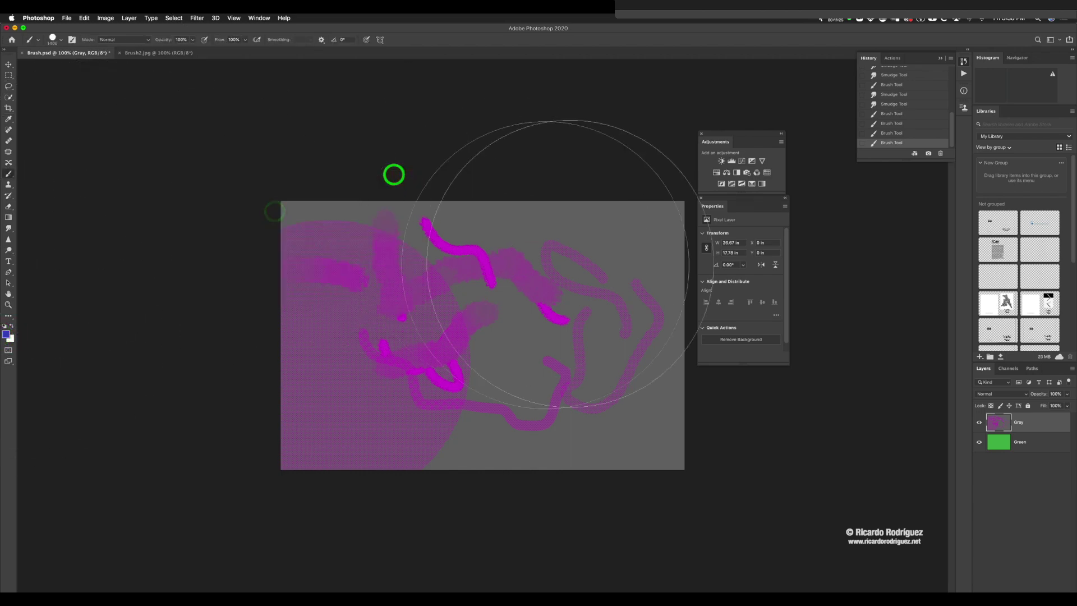
- Reduce the screentone brush tip to 800 px and paint a blue dab at the canvas's upper edge
key("bracketleft")
key("bracketleft")
key("bracketleft")
key("bracketleft")
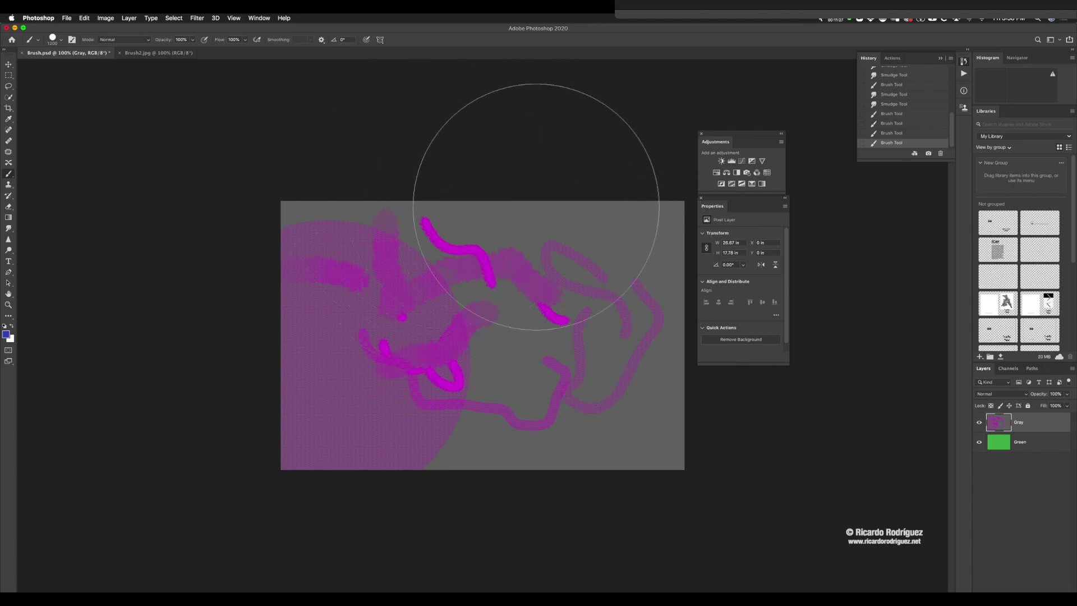
left_click(549, 196)
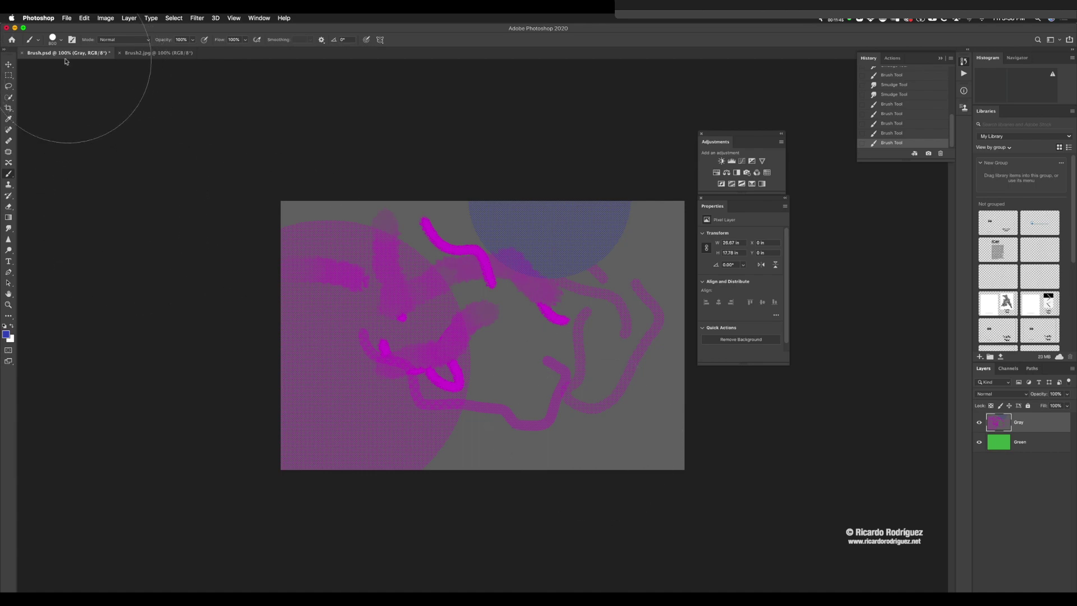
- View the available brush presets, and move the floating Adjustments panel directly below Properties
left_click(61, 40)
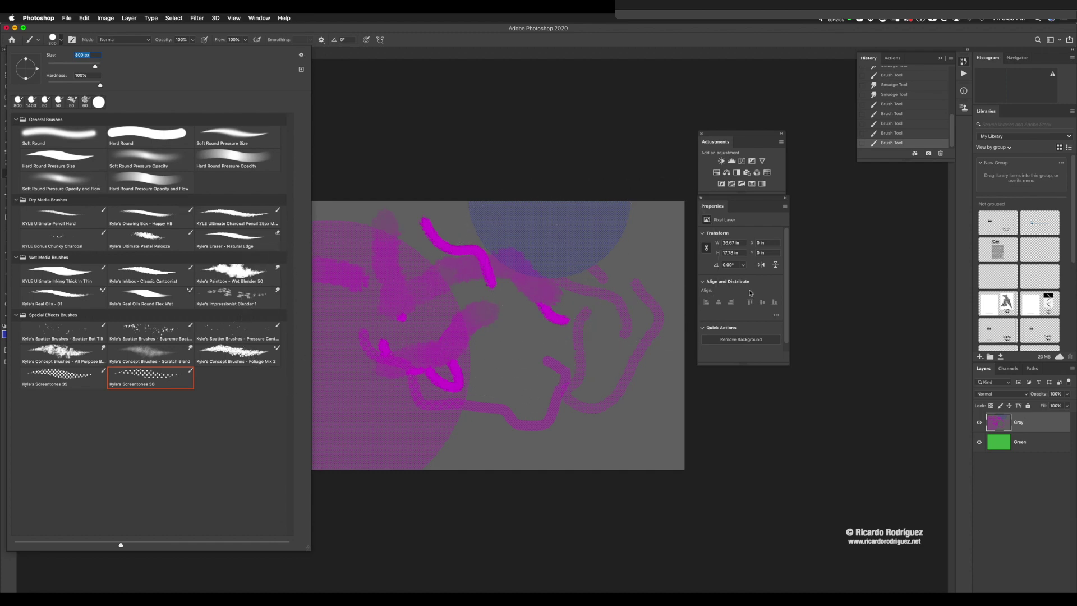
mouse_move(729, 135)
left_mouse_down()
mouse_move(737, 430)
mouse_move(729, 373)
left_mouse_up()
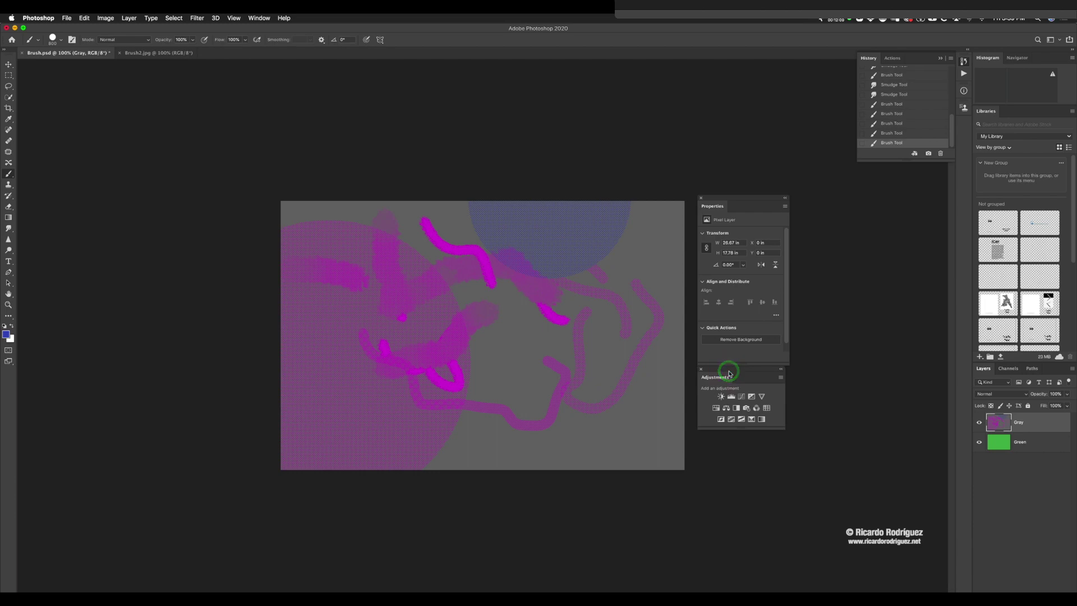